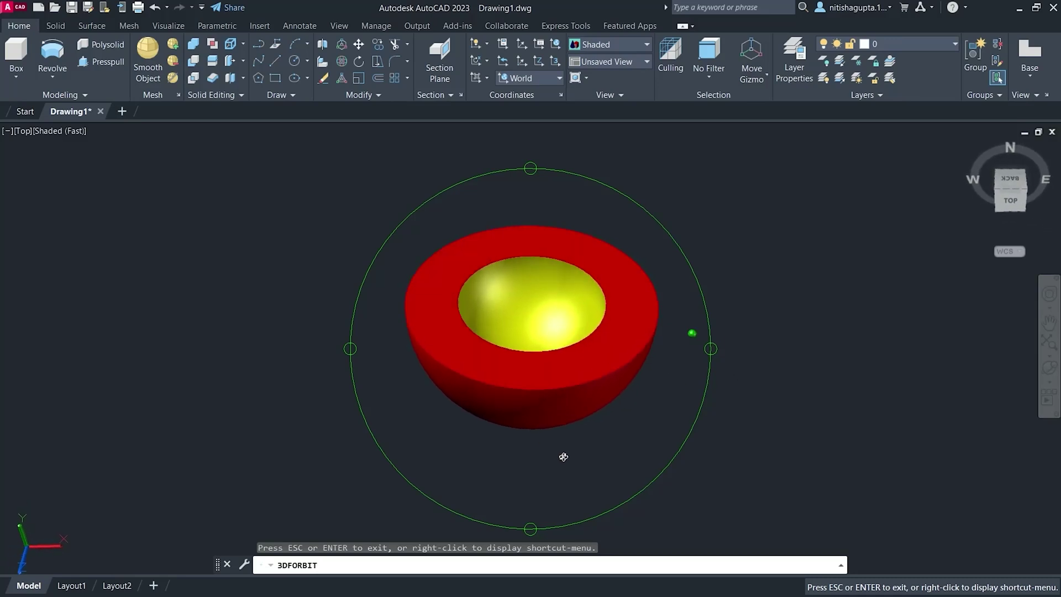
Orbit around the hollow red and yellow hemisphere to examine its cut face, inner cavity and outer shell
mouse_move(581, 462)
left_mouse_down()
mouse_move(635, 440)
mouse_move(635, 408)
mouse_move(564, 424)
mouse_move(549, 441)
mouse_move(602, 462)
mouse_move(589, 438)
mouse_move(519, 417)
mouse_move(573, 432)
left_mouse_up()
left_click_drag(626, 356, 643, 381)
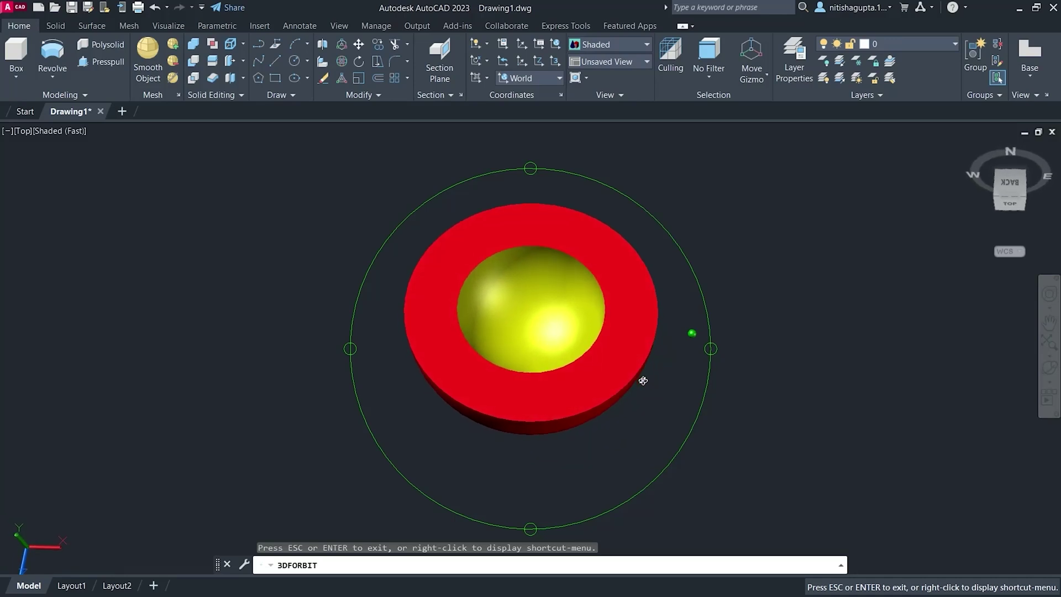
left_click_drag(506, 365, 475, 408)
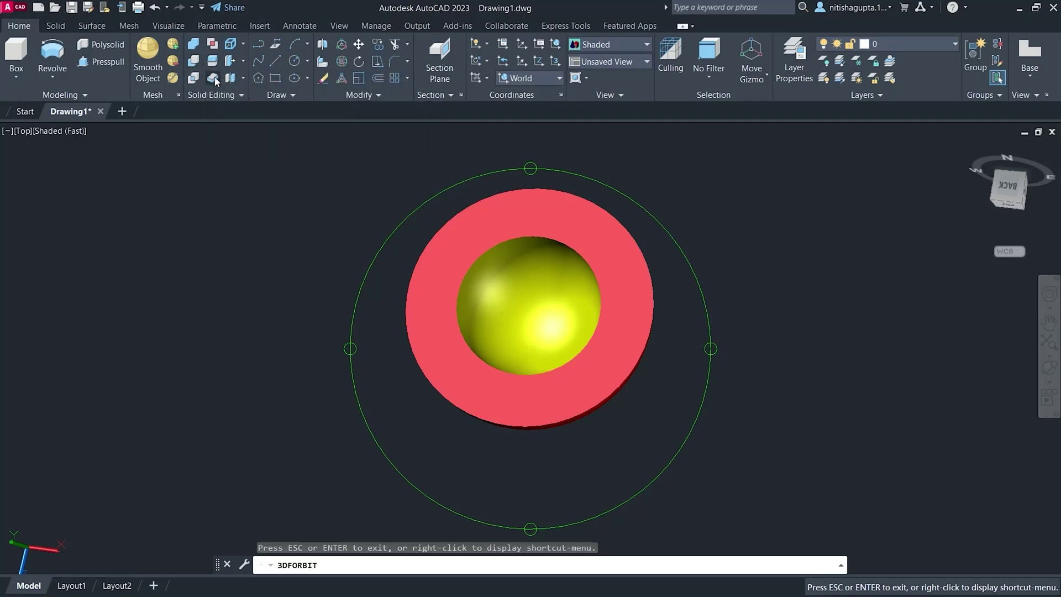
left_click_drag(535, 361, 555, 239)
key("Escape")
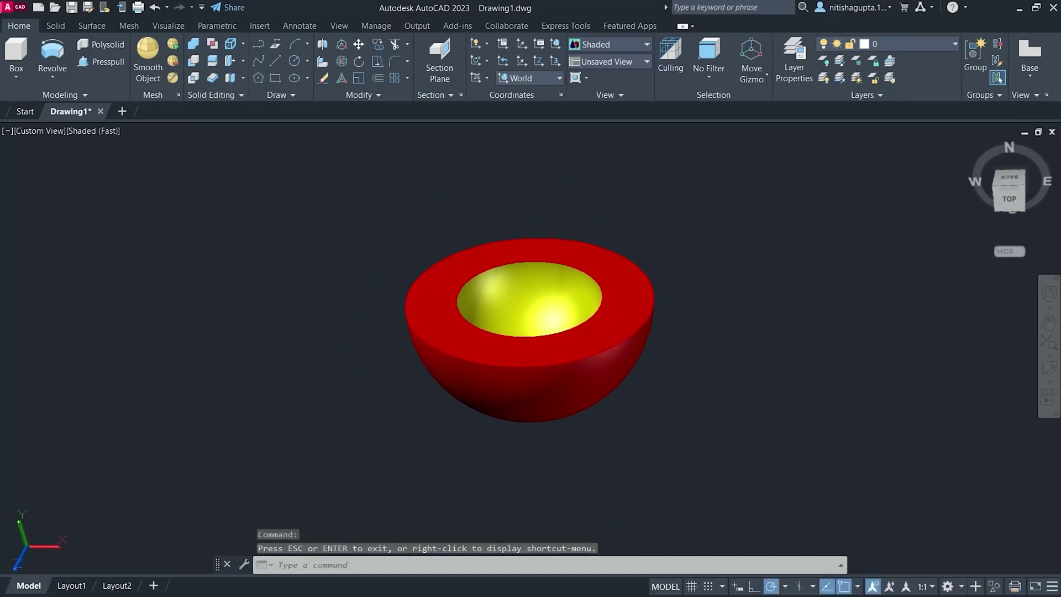
In the Top view, draw two concentric circles with radii 12 and 7 in the empty space beside the red hemisphere
left_click(1006, 200)
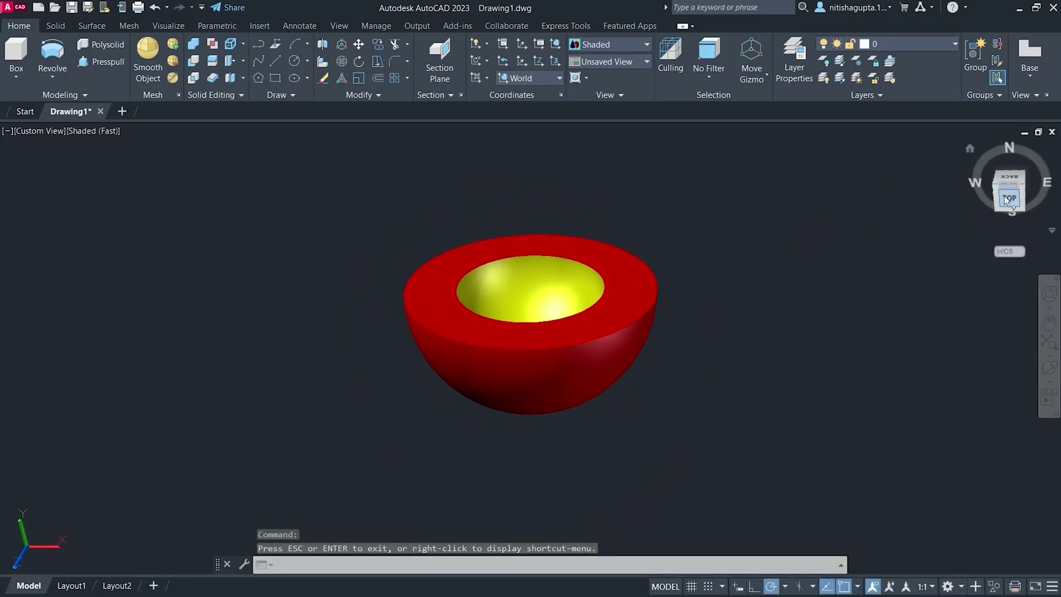
left_click(1049, 323)
left_click_drag(838, 313, 533, 315)
key("Escape")
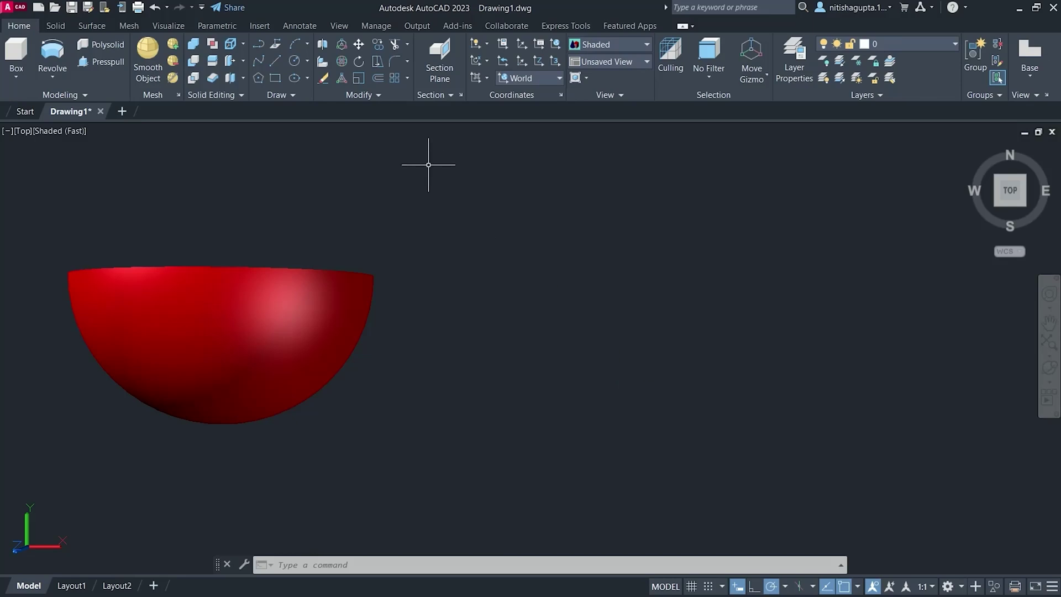
left_click(294, 61)
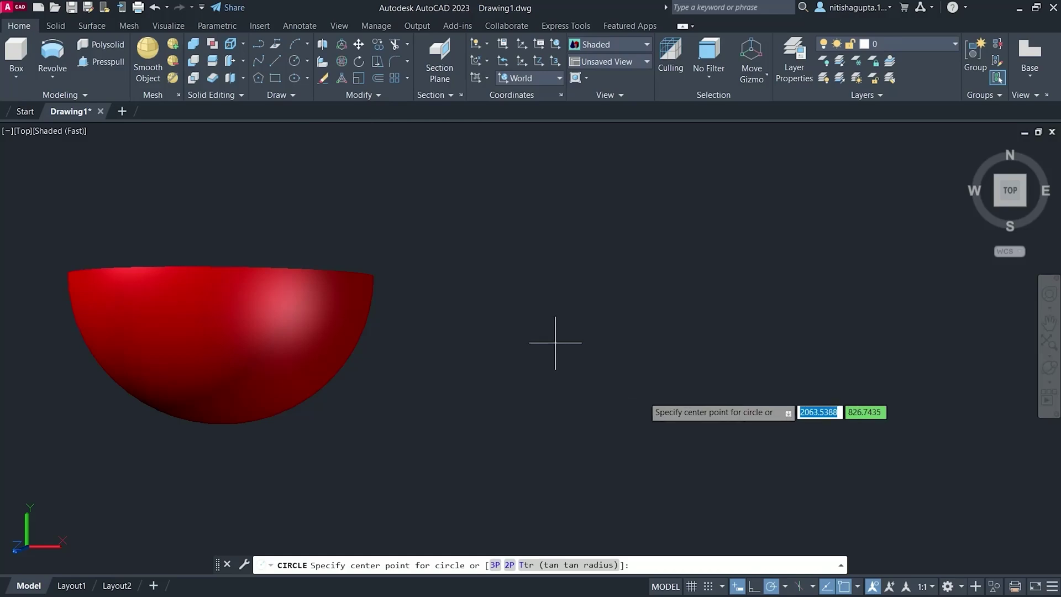
left_click(662, 293)
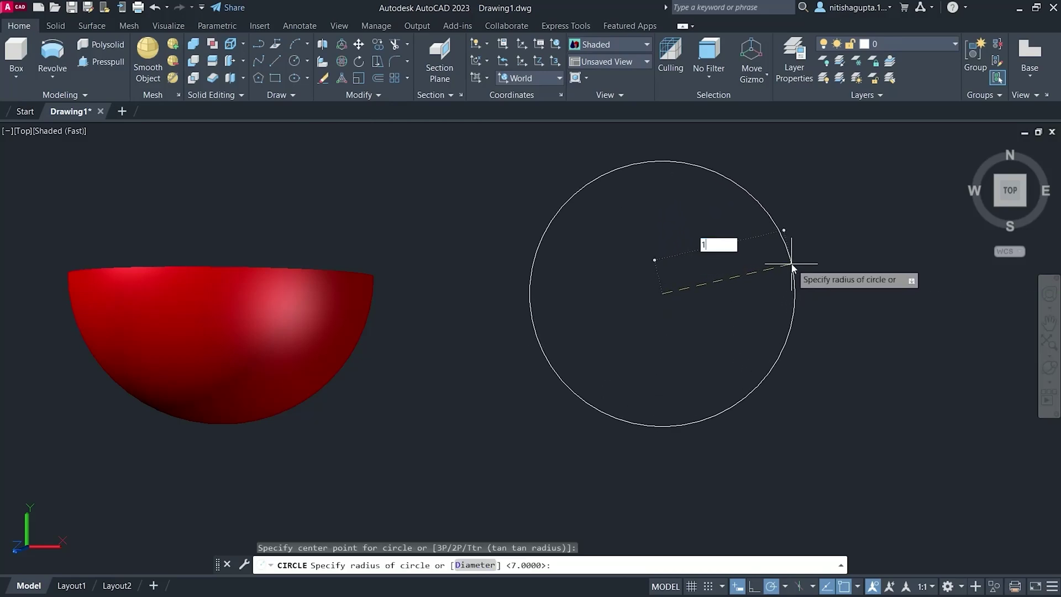
key("Return")
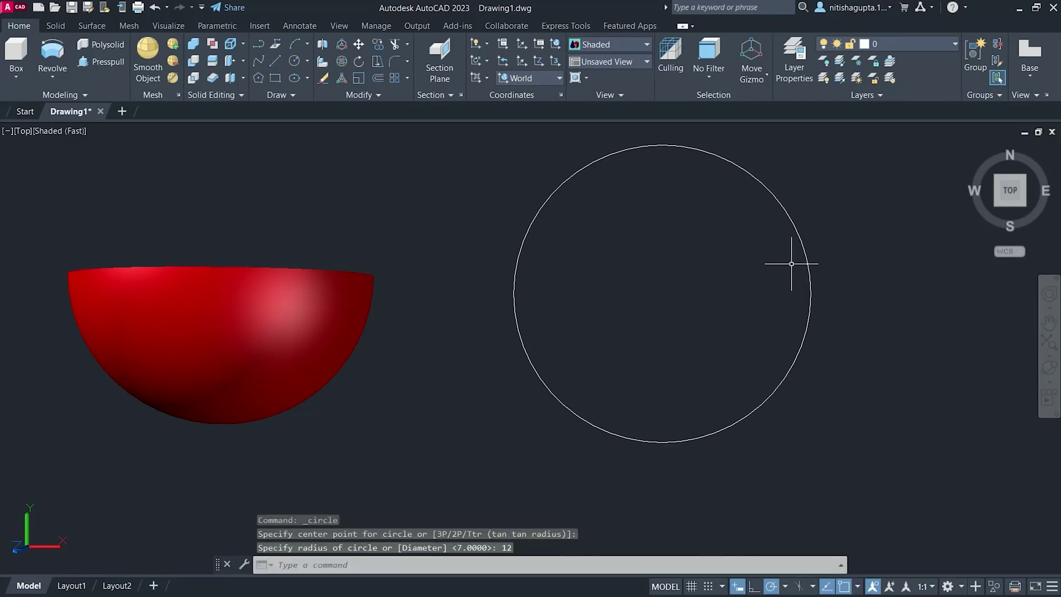
key("Return")
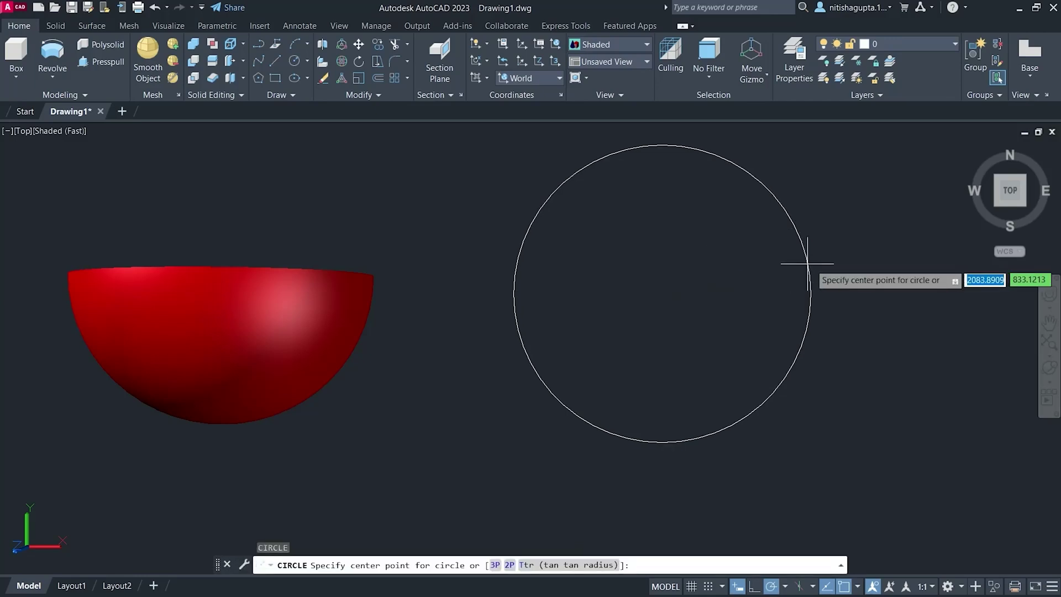
left_click(662, 293)
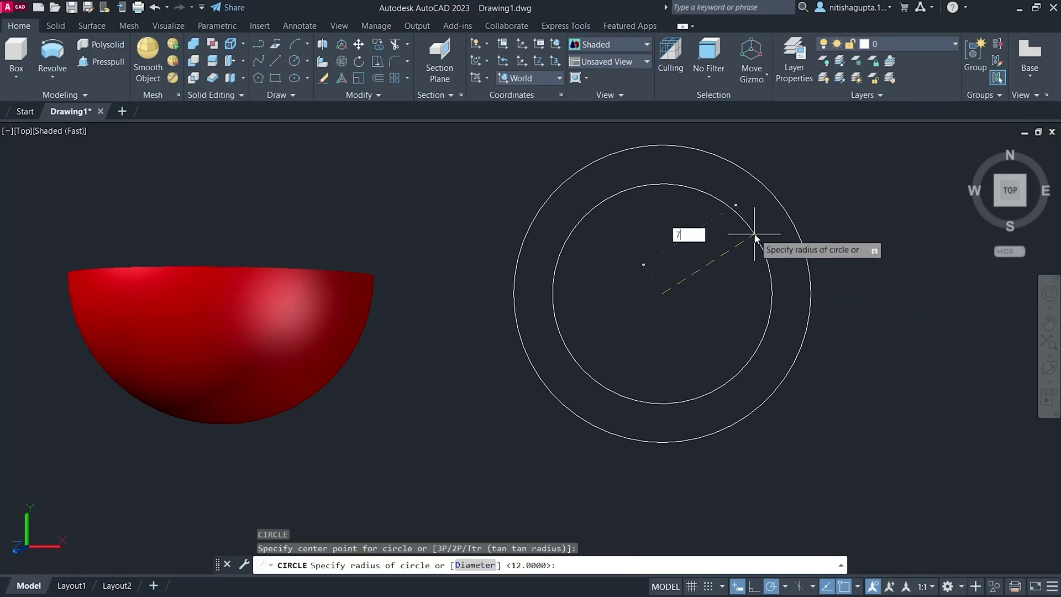
key("Return")
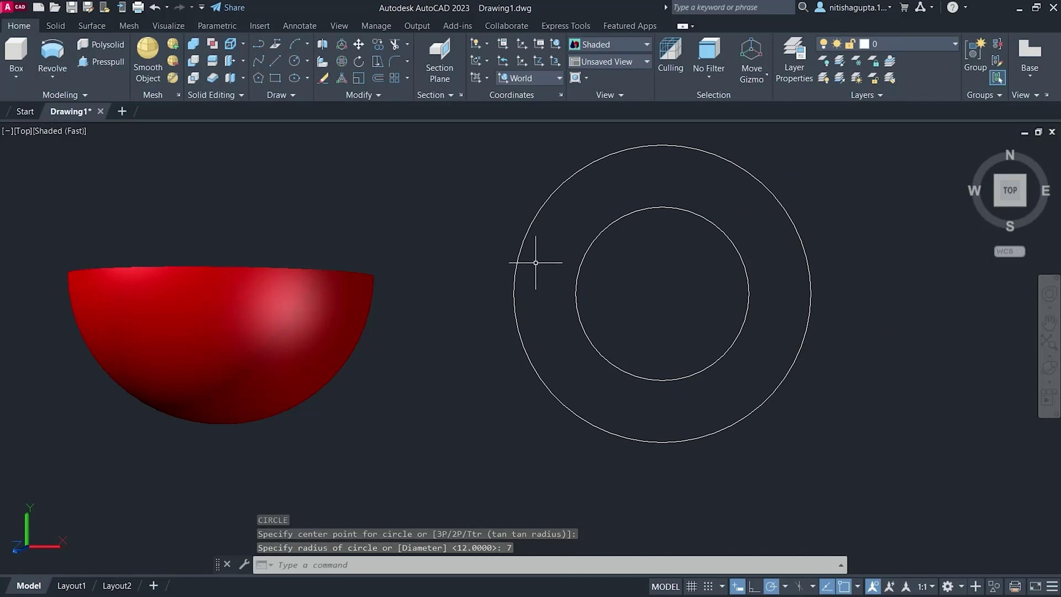
Draw a vertical line through the shared centre, from the outer circle's top quadrant to its bottom quadrant
left_click(274, 65)
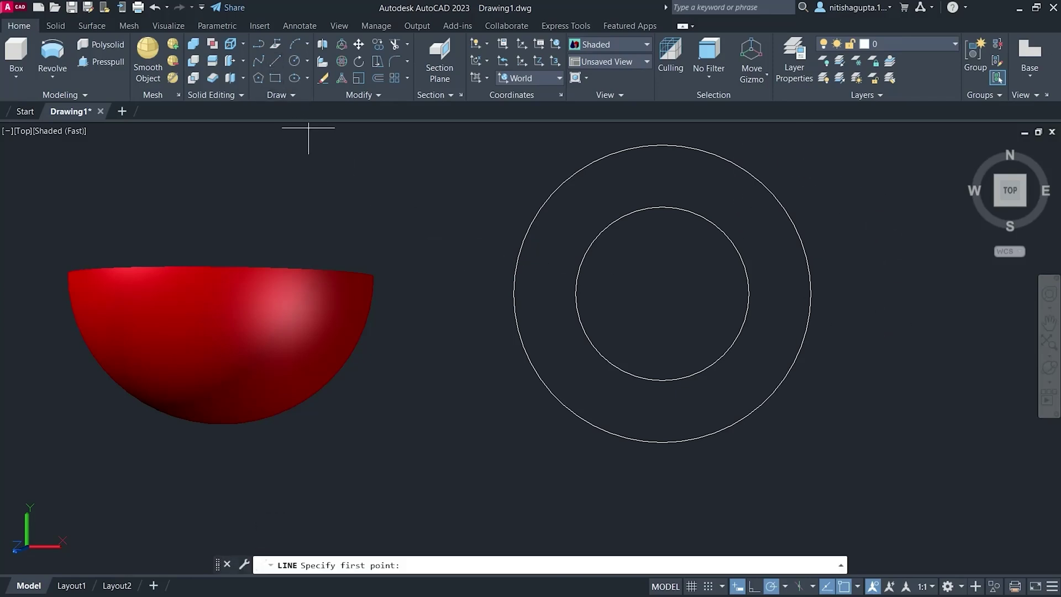
left_click(663, 145)
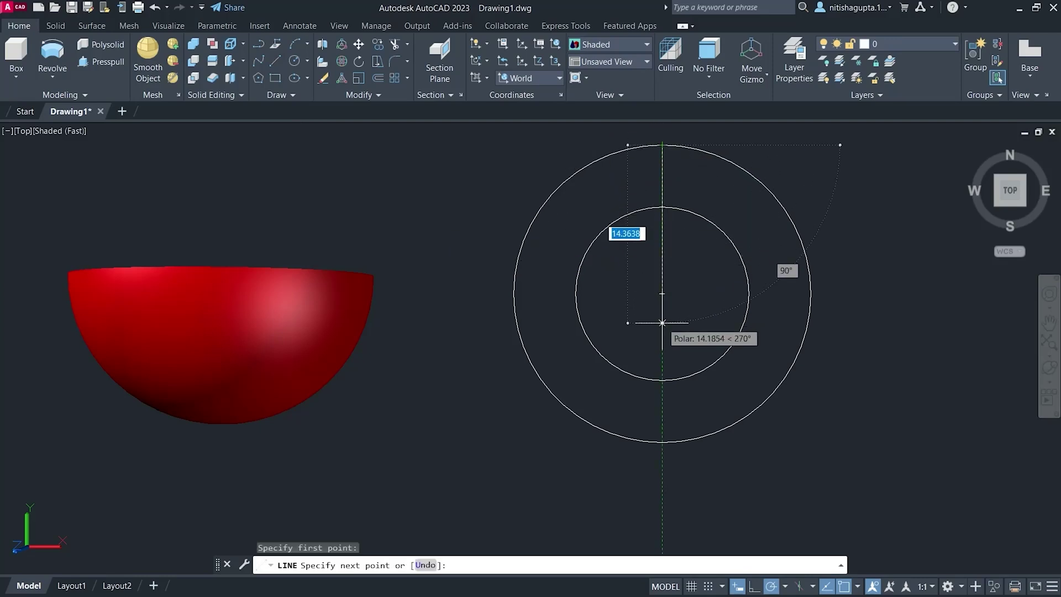
left_click(662, 442)
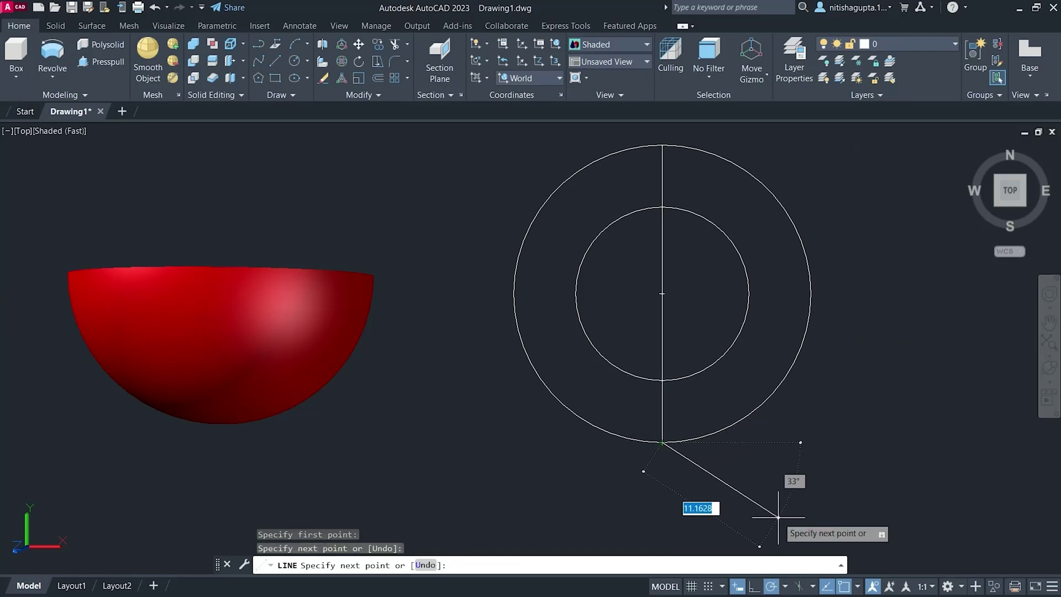
key("Escape")
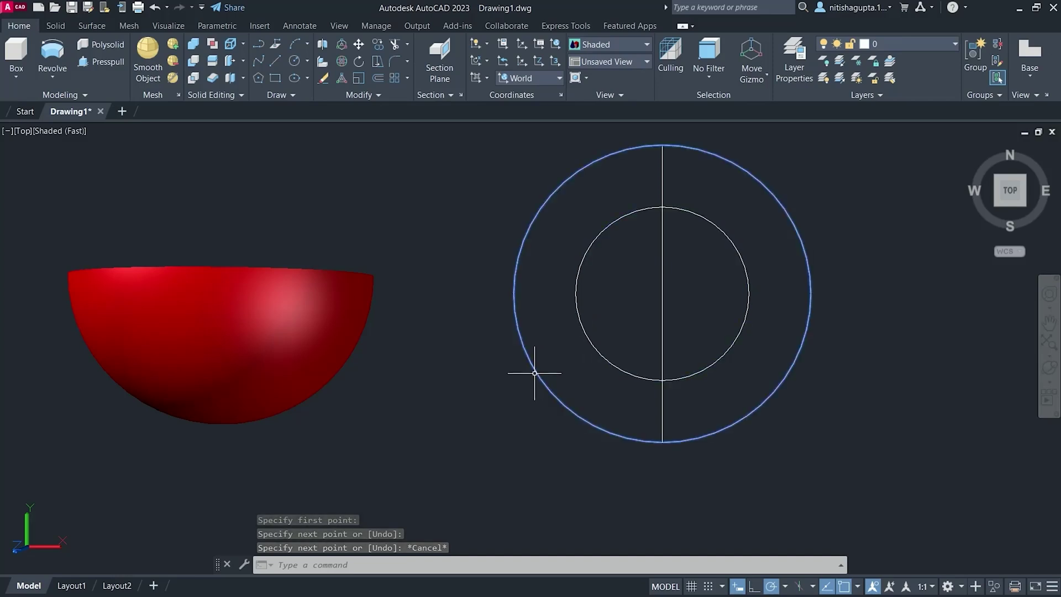
Trim away the left halves of both circles at the vertical line
left_click(394, 47)
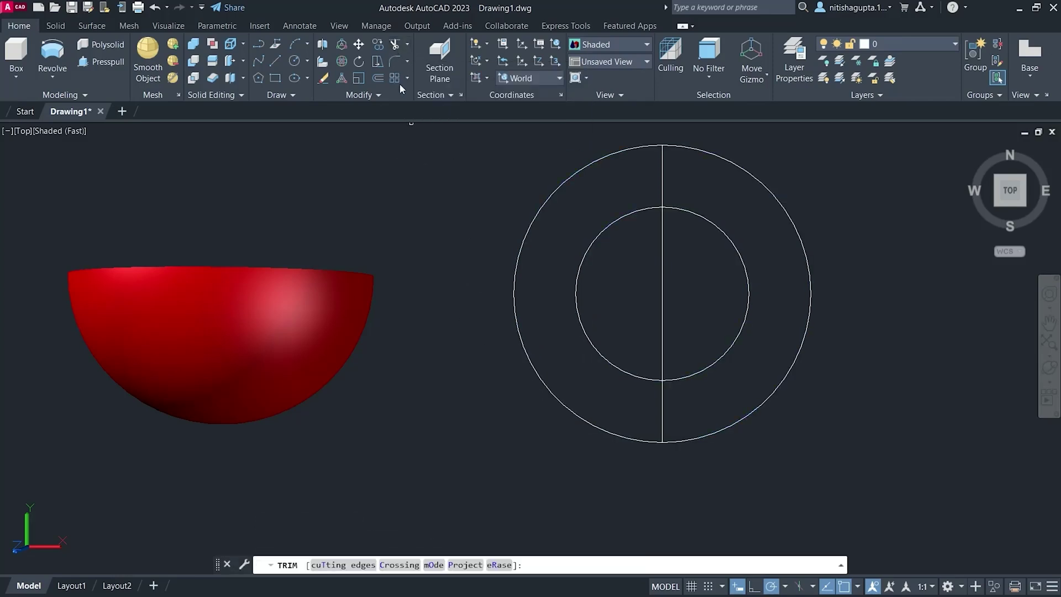
left_click(575, 295)
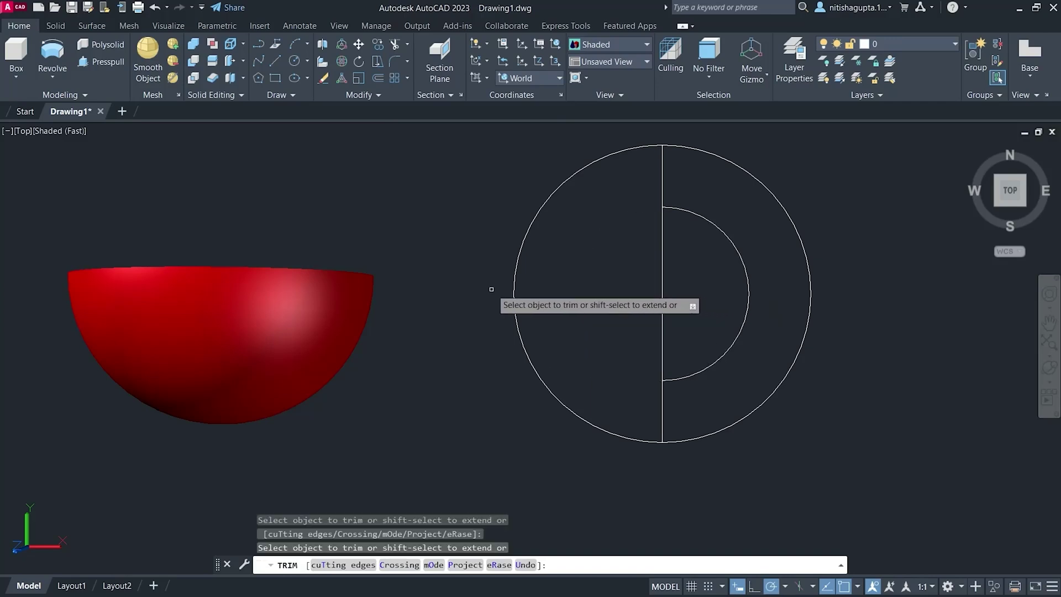
left_click(512, 293)
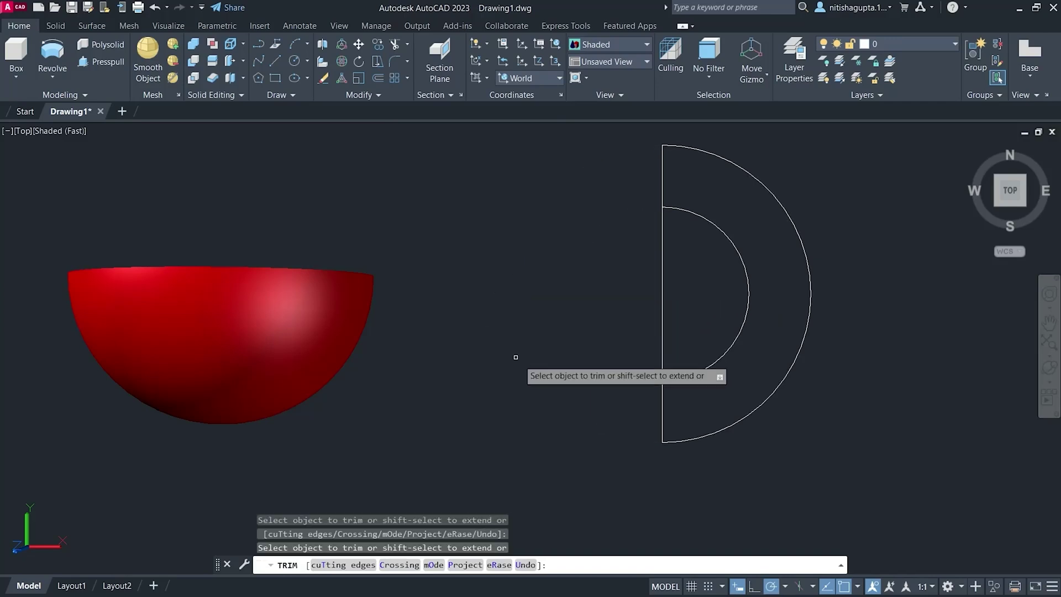
key("Escape")
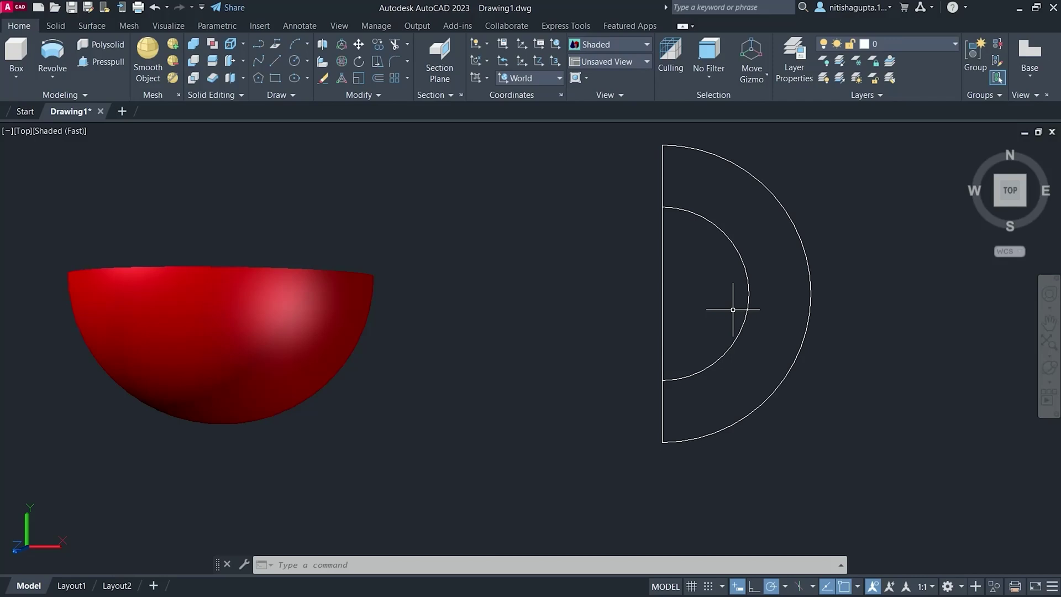
Revolve the outer and inner semicircular arcs 360 degrees about the vertical diameter line
left_click(810, 322)
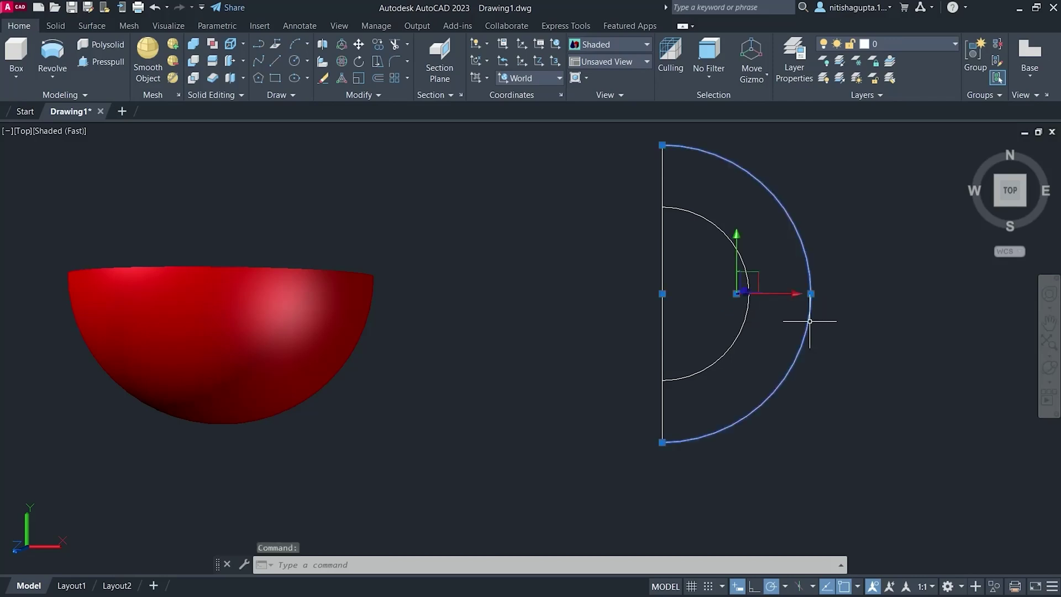
left_click(746, 322)
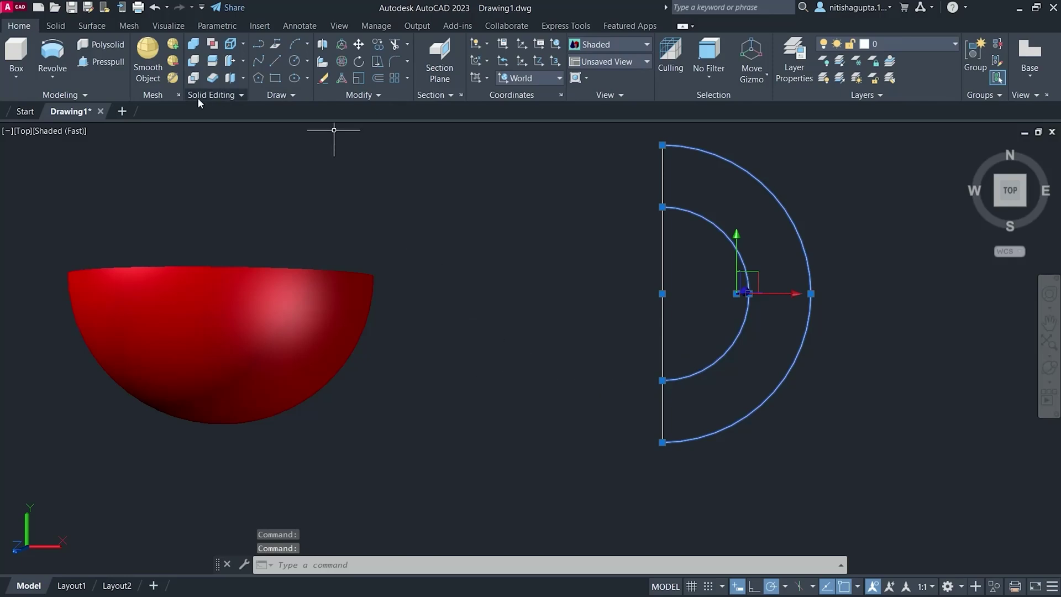
left_click(43, 79)
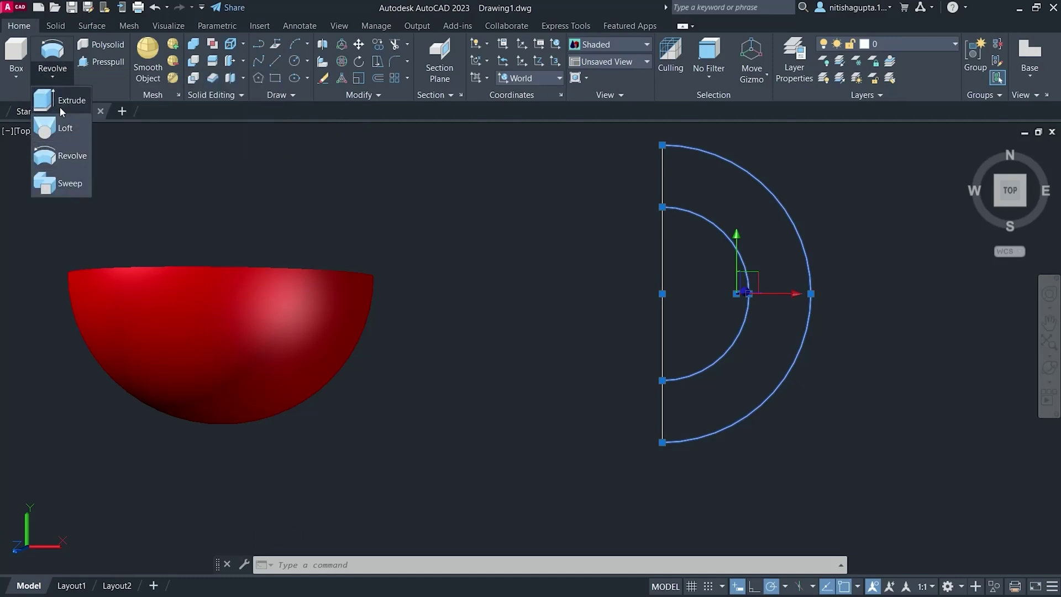
left_click(72, 161)
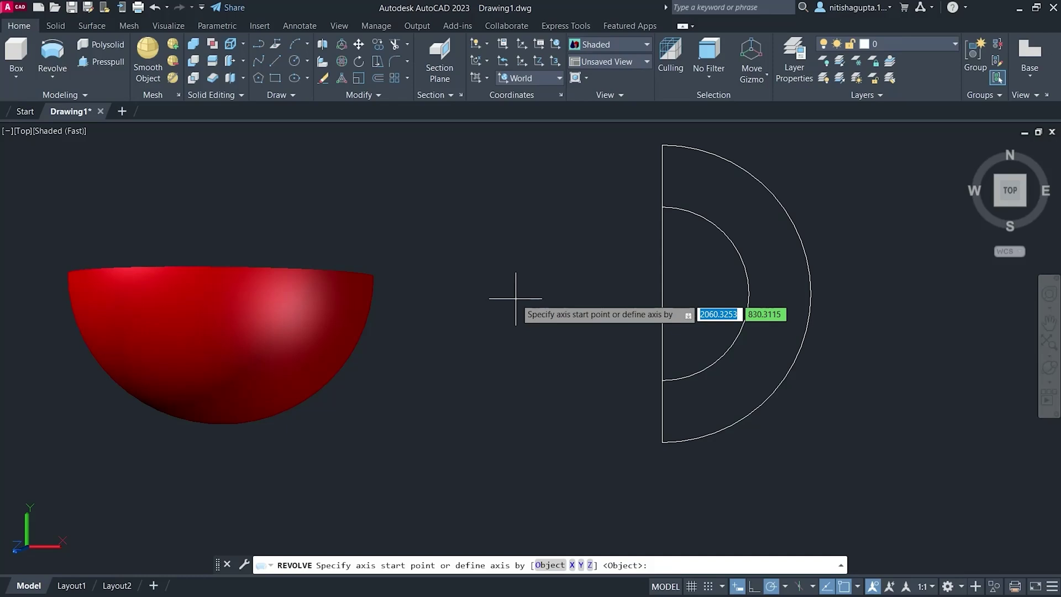
left_click(663, 145)
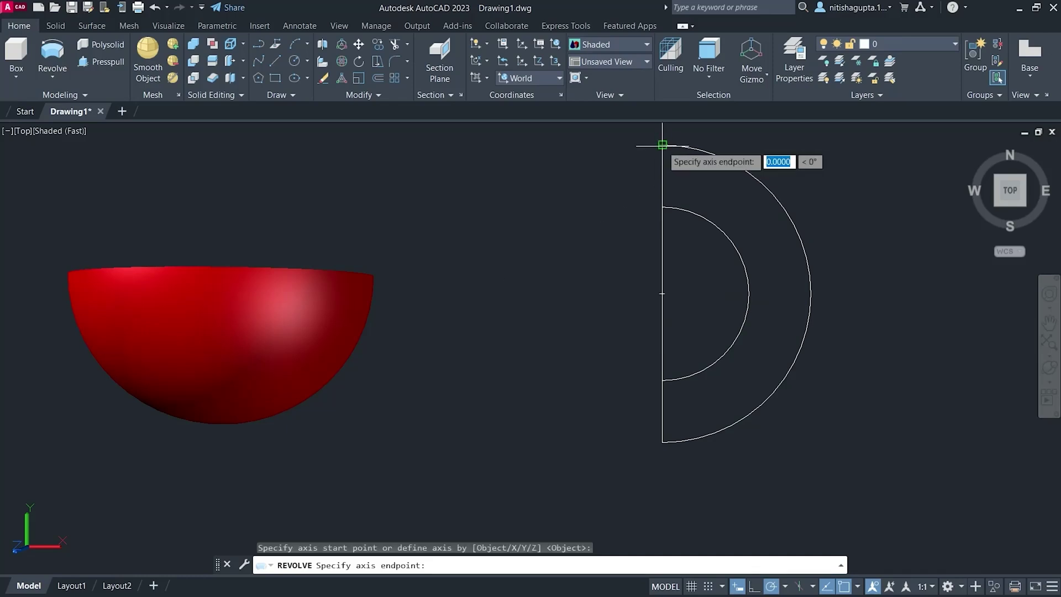
left_click(663, 443)
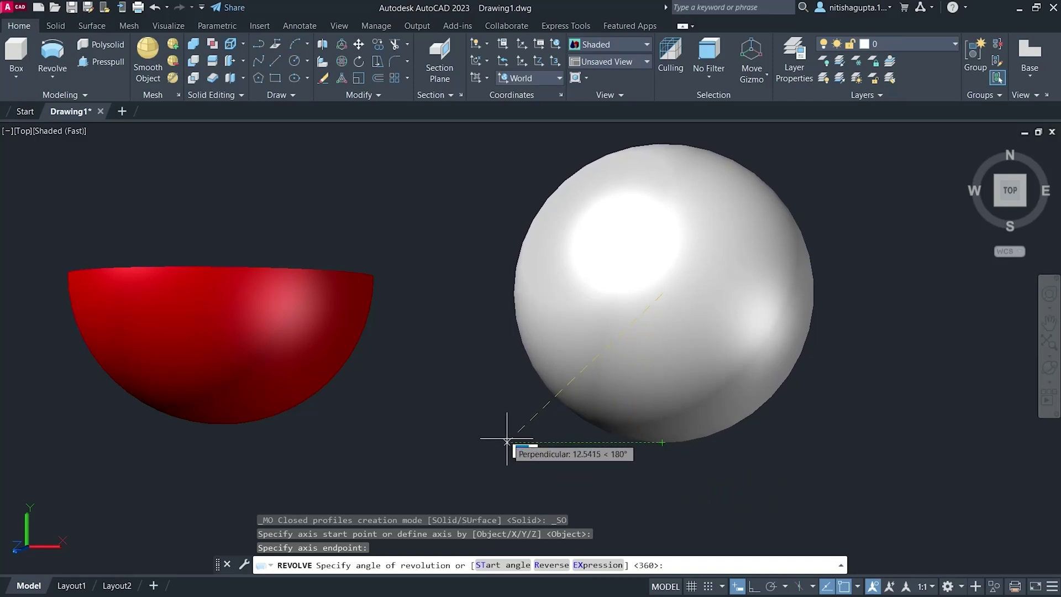
type("360")
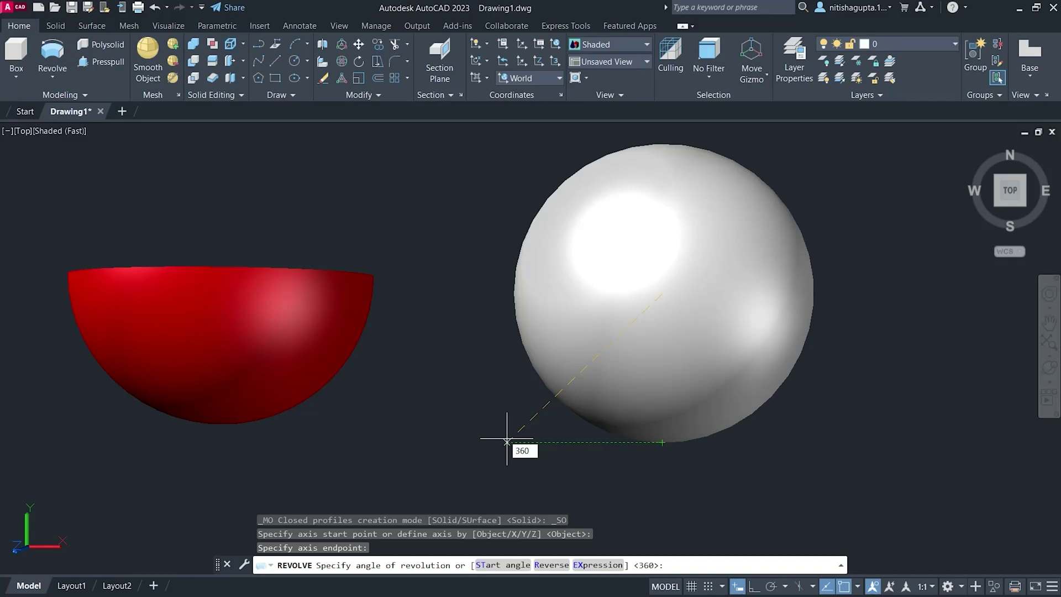
key("Return")
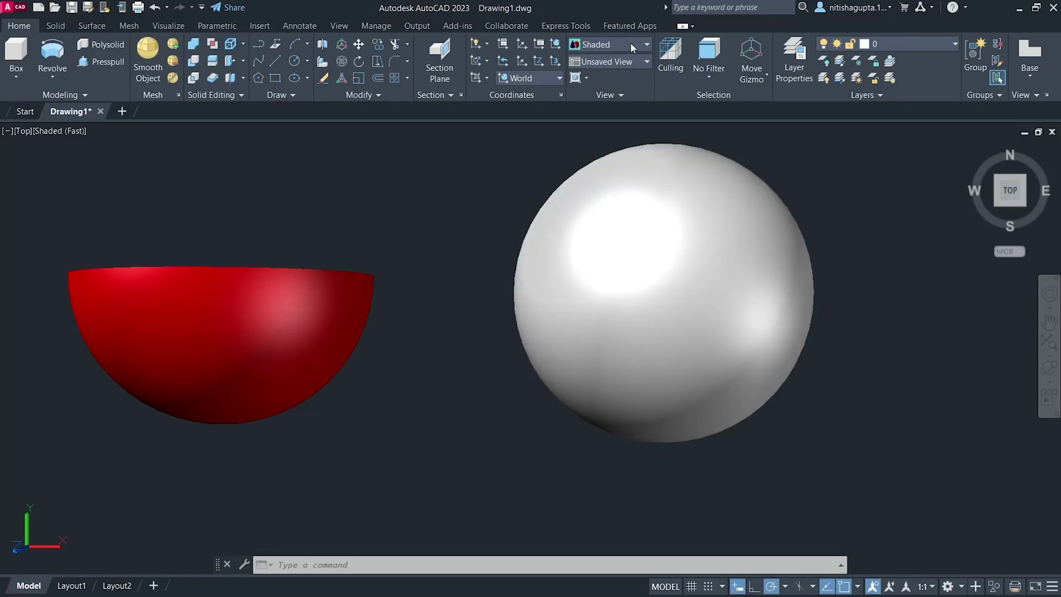
Check the revolved spheres in the 2D Wireframe visual style, and set the display to Shaded with edges
left_click(632, 42)
left_click(608, 83)
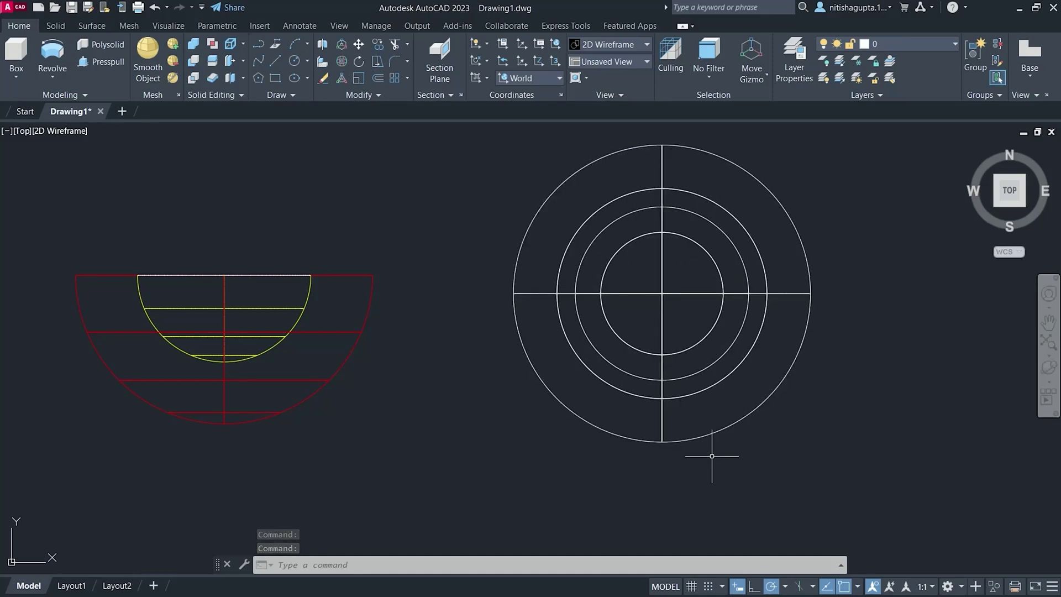
left_click(1049, 325)
left_click_drag(903, 313, 890, 350)
key("Escape")
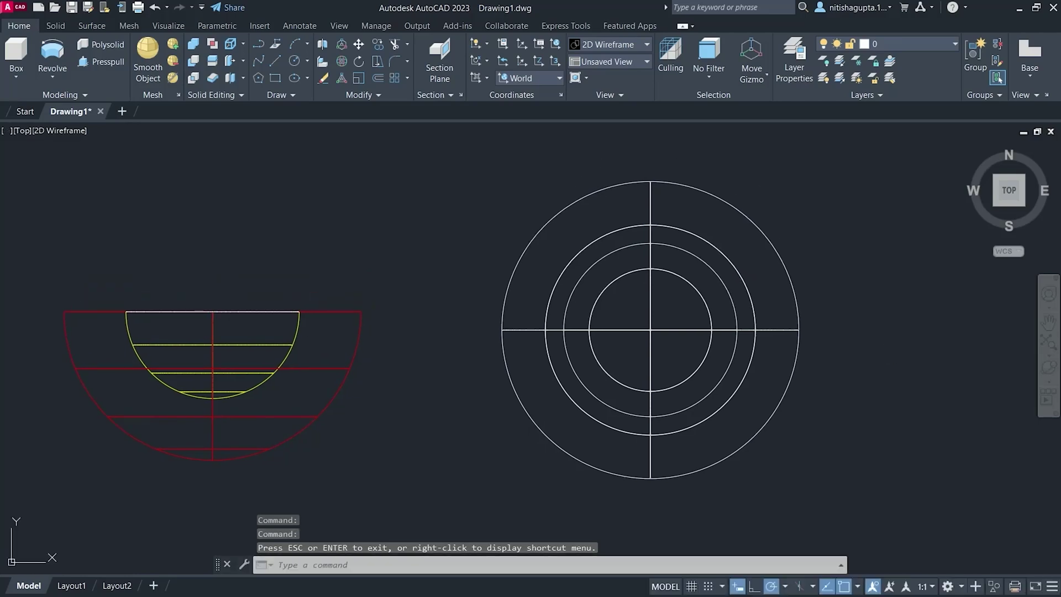
left_click(637, 44)
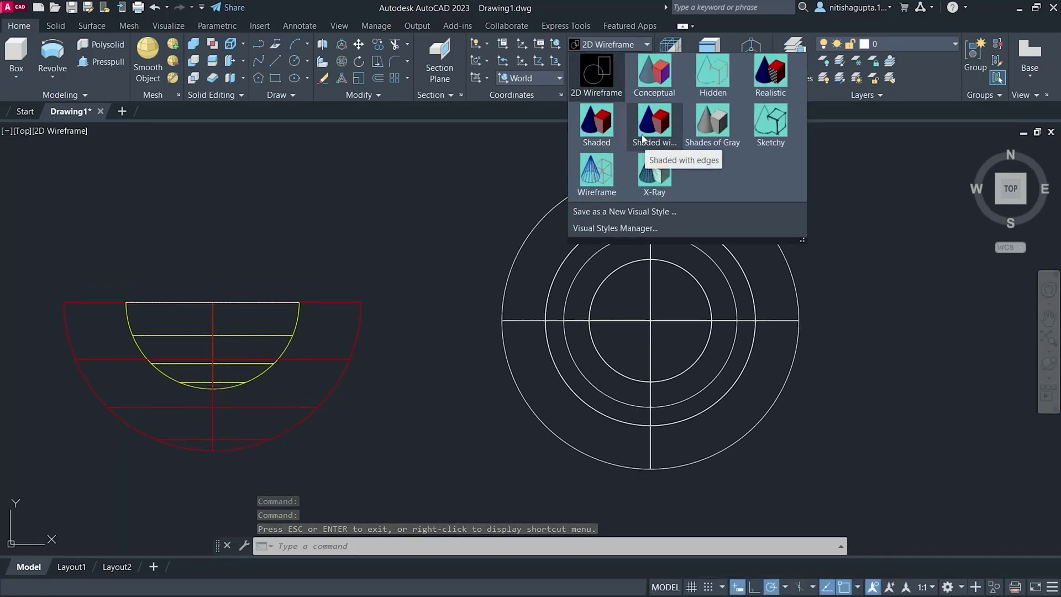
key("Escape")
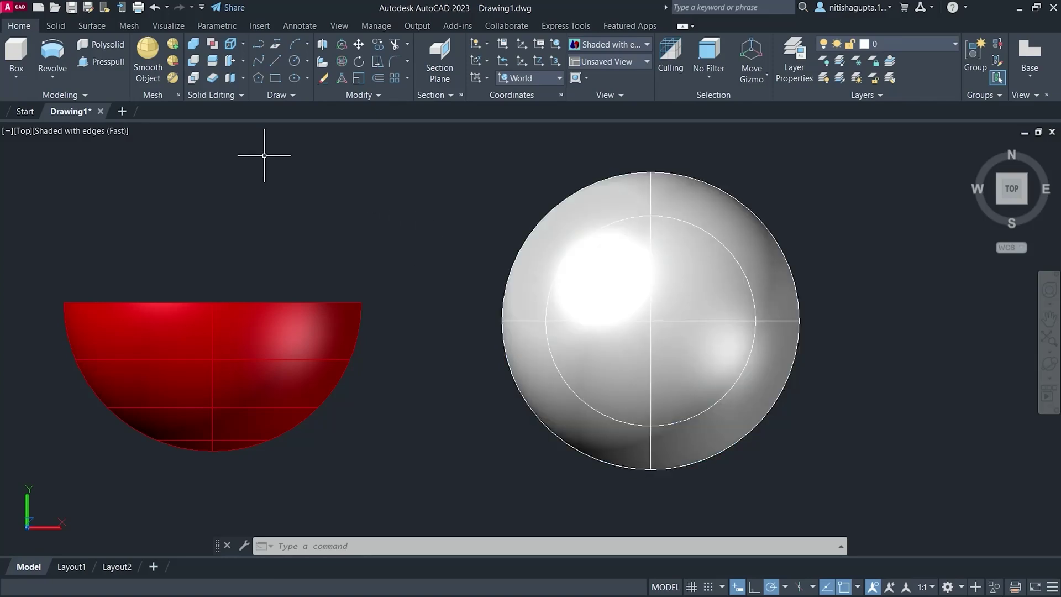
Slice the outer sphere along a horizontal plane through its centre, keeping both halves
left_click(212, 62)
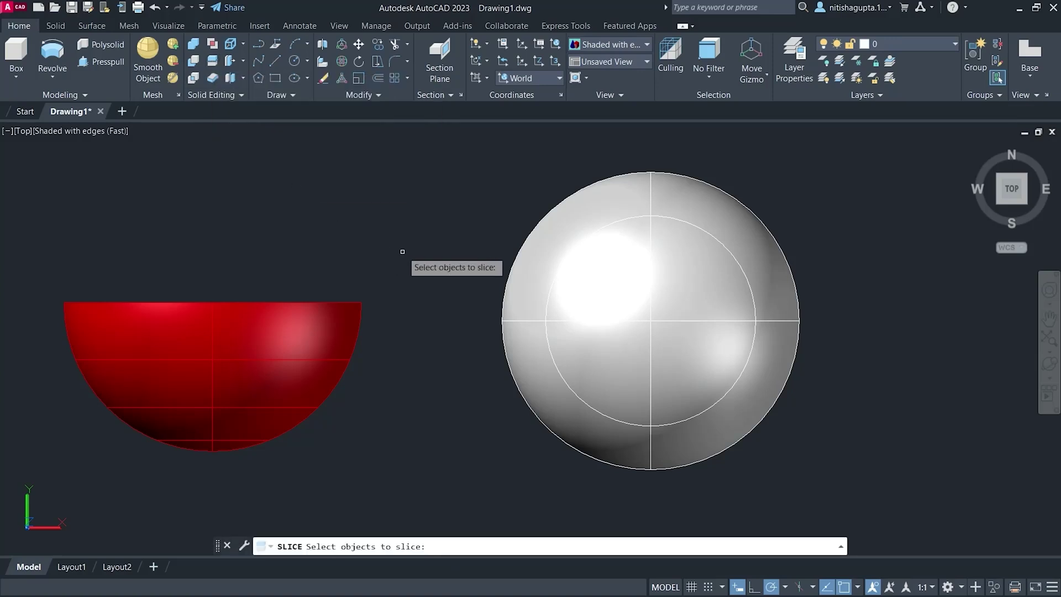
left_click(603, 288)
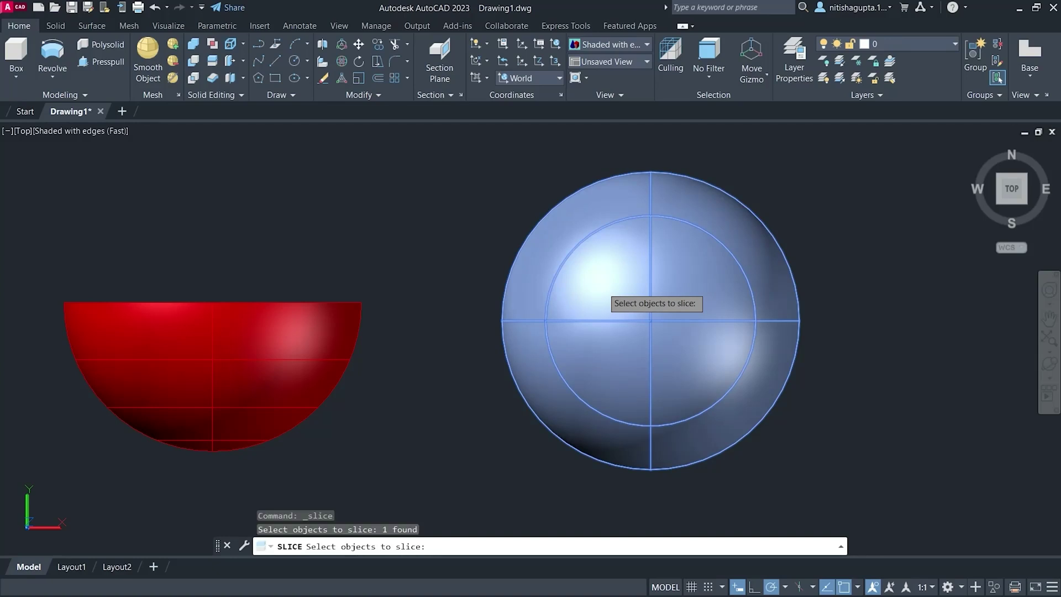
key("Return")
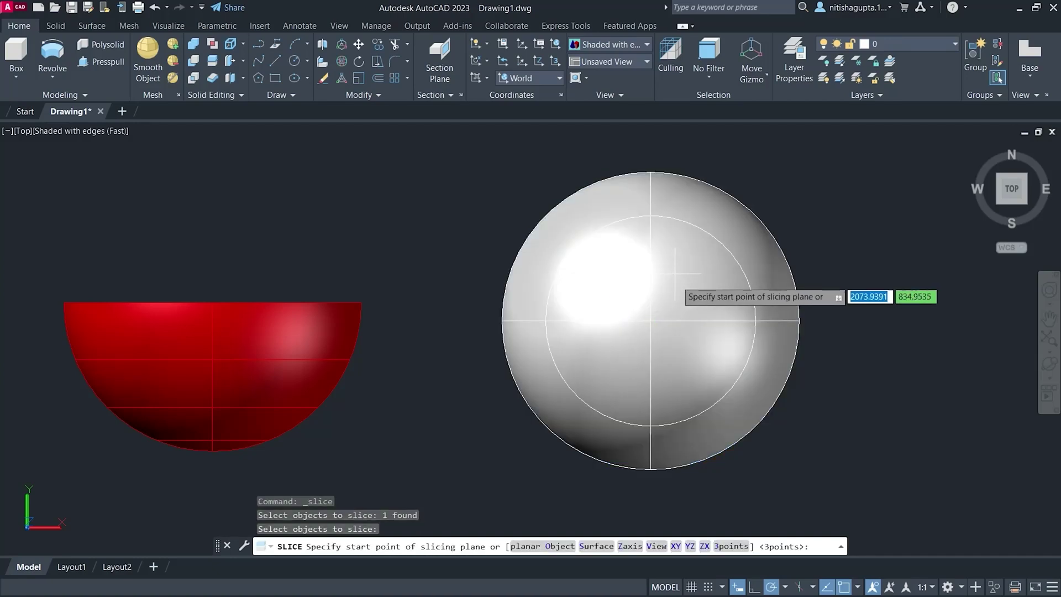
scroll(650, 322, "up", 2)
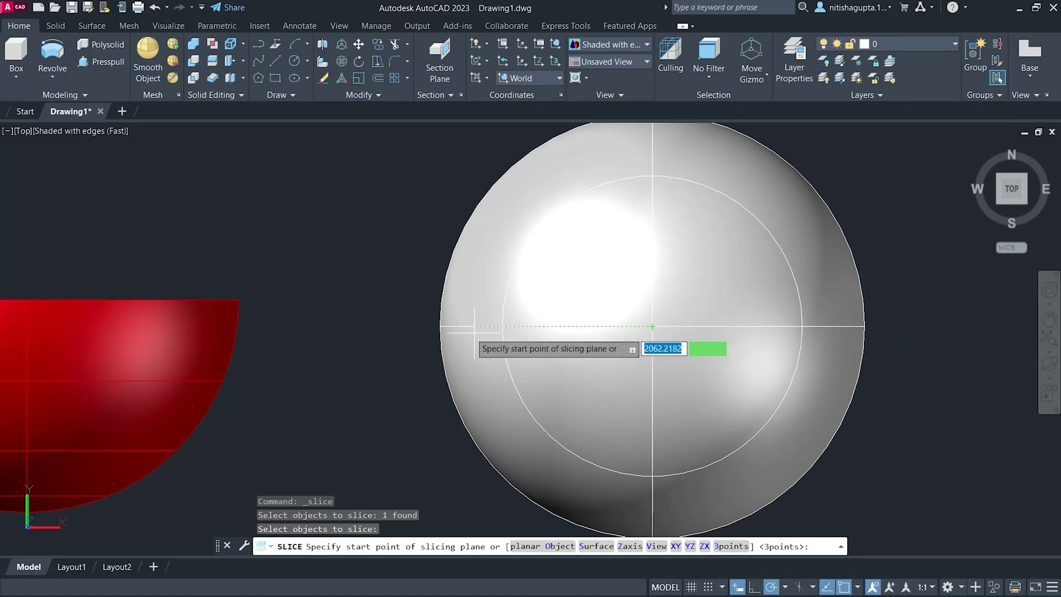
left_click(420, 326)
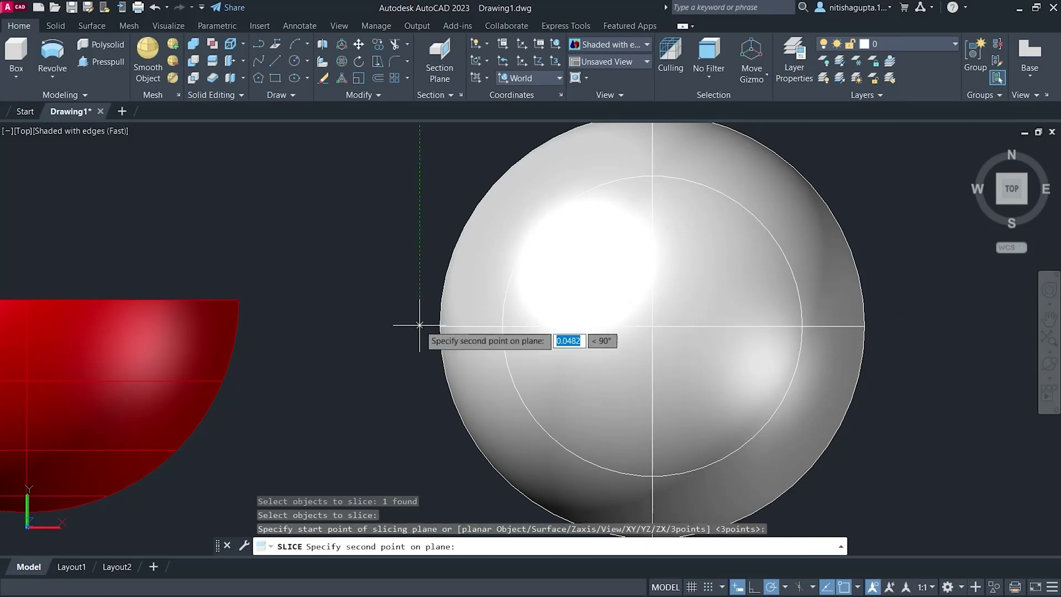
left_click(882, 326)
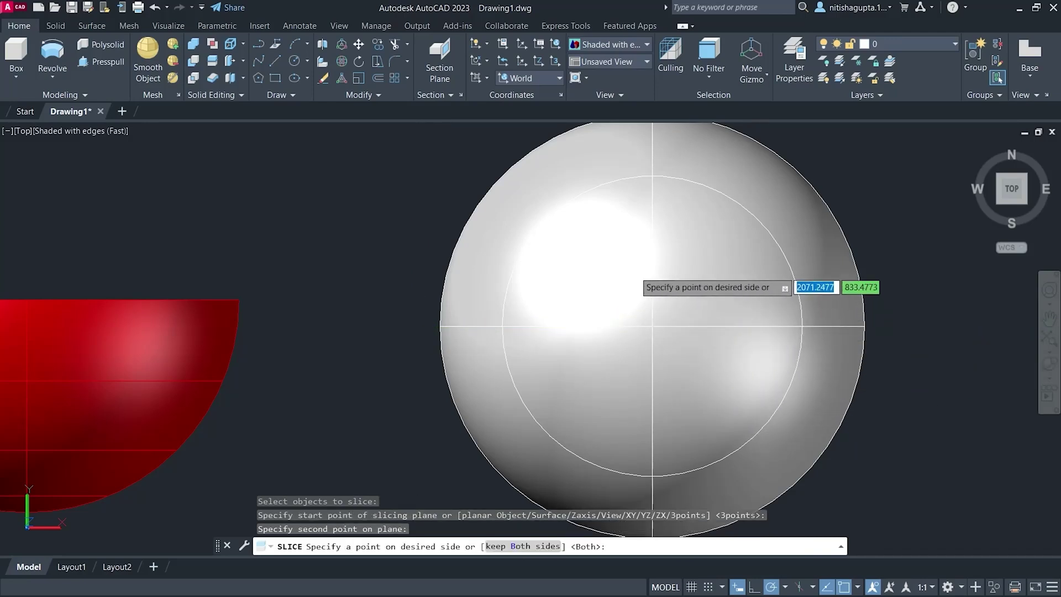
left_click(652, 327)
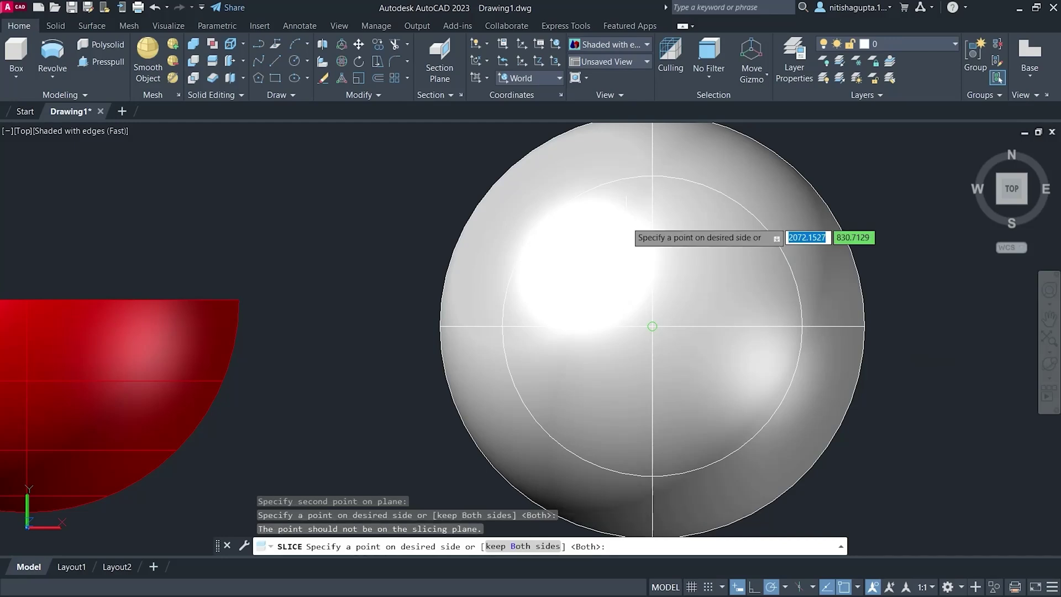
key("Return")
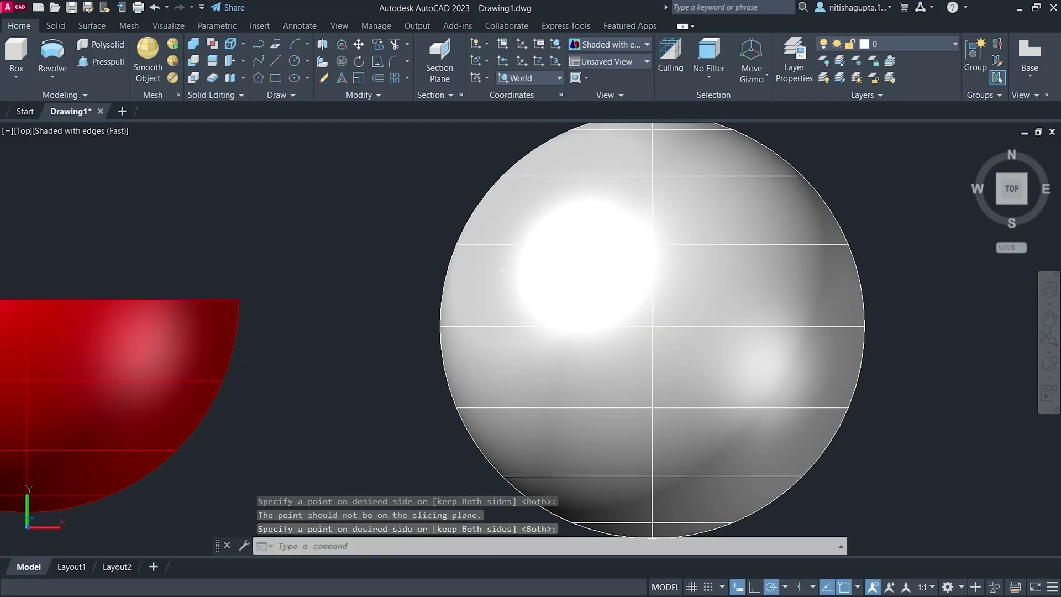
Move the outer sphere's upper half aside and delete it, along with the vertical axis line
scroll(526, 270, "down", 2)
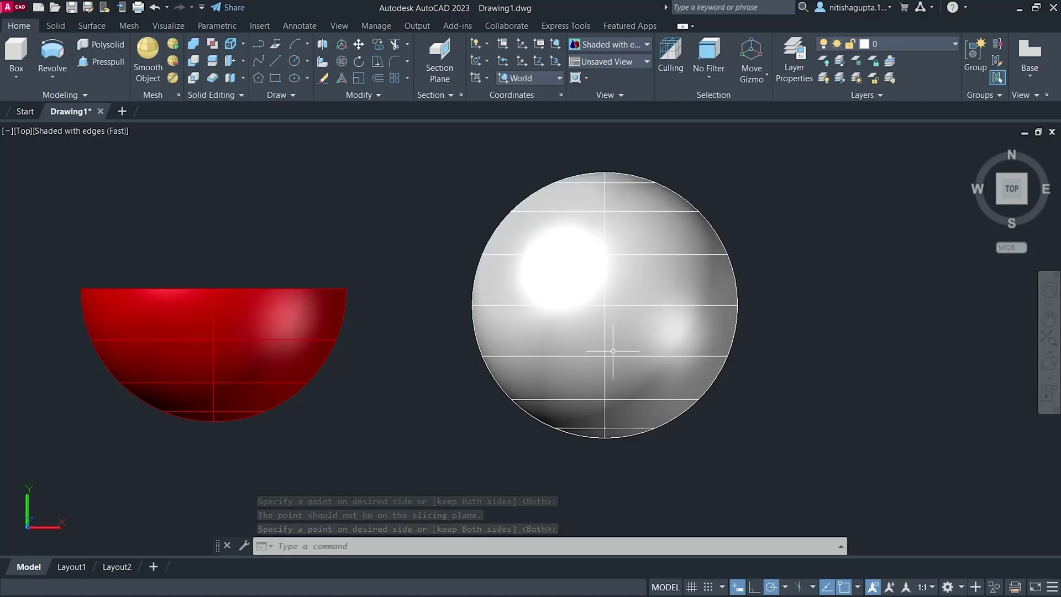
key("Return")
left_click(607, 243)
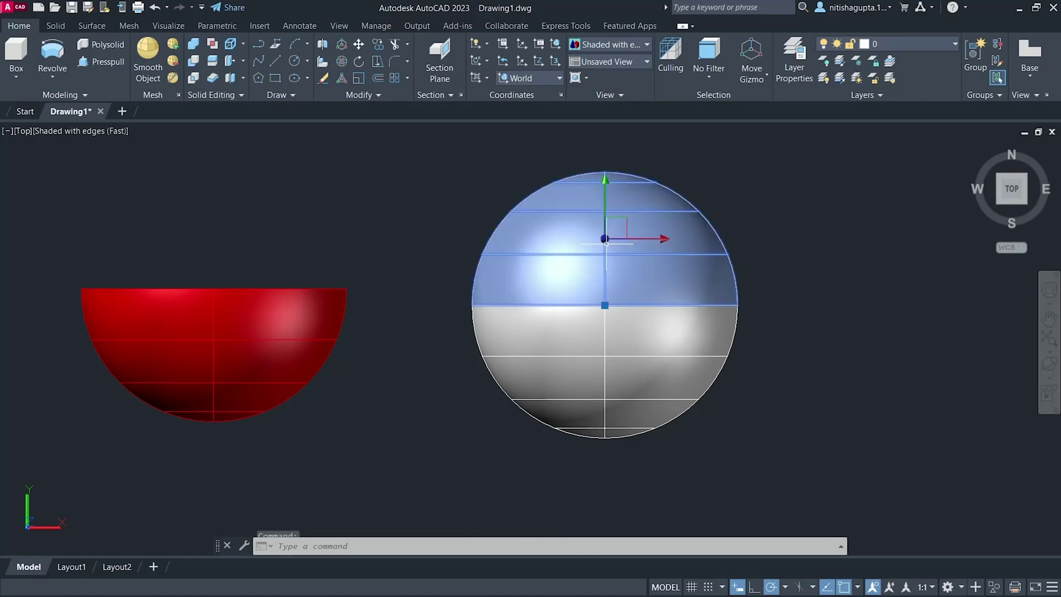
left_click(661, 238)
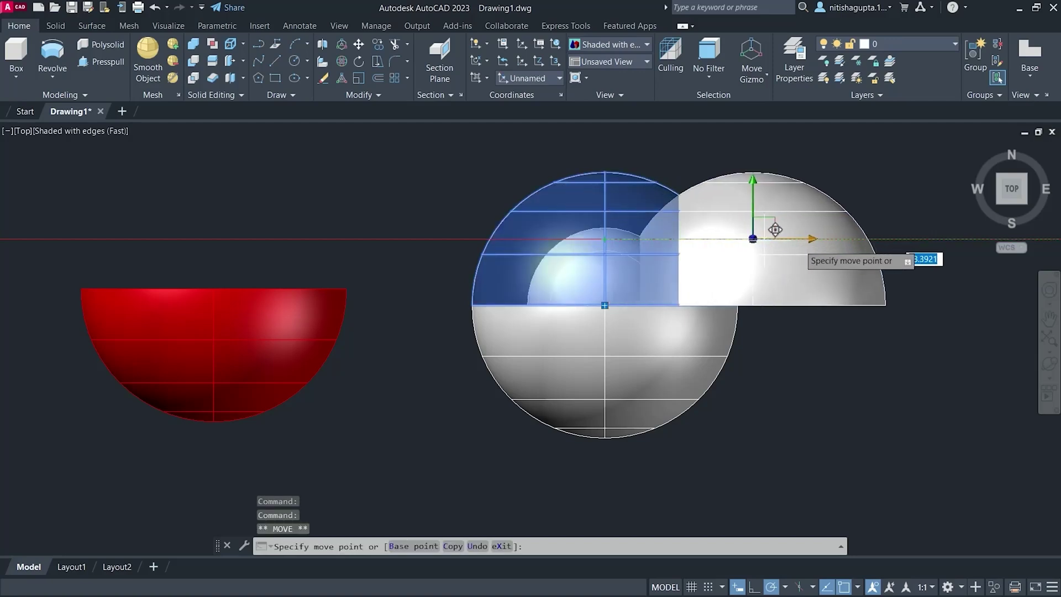
left_click(898, 237)
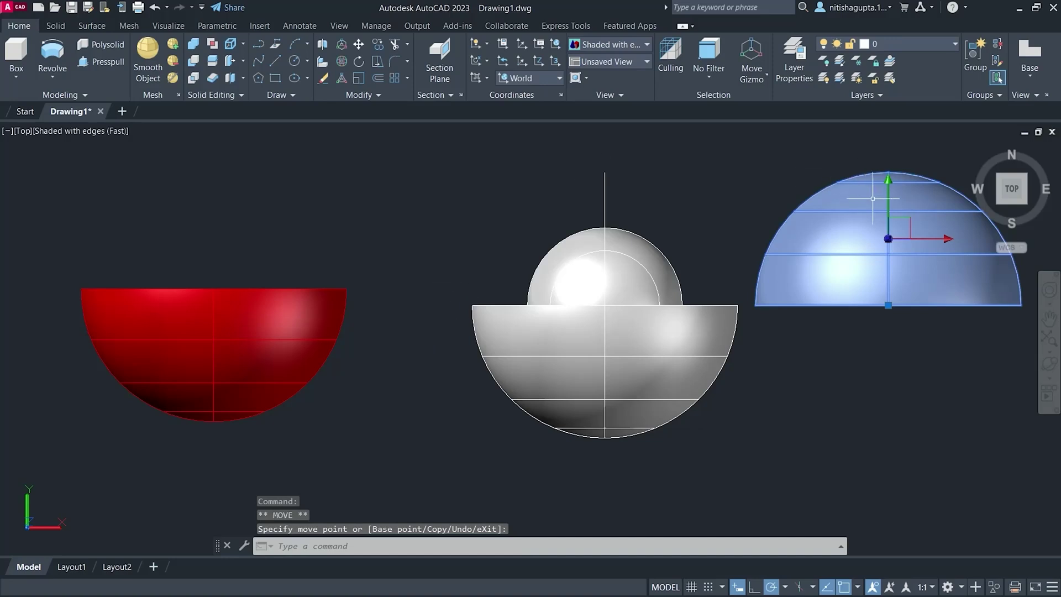
key("Delete")
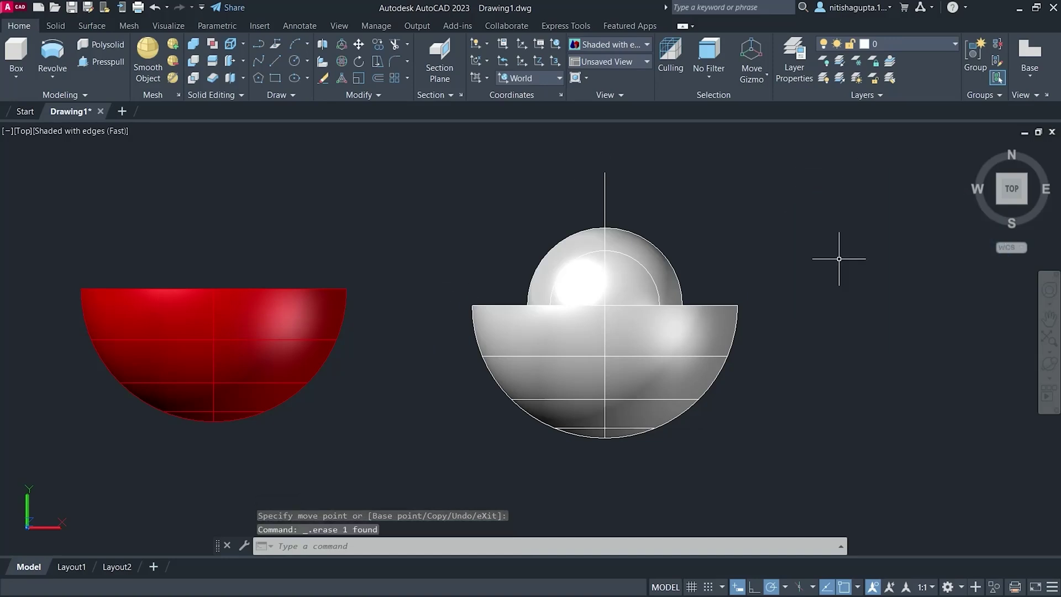
left_click(606, 196)
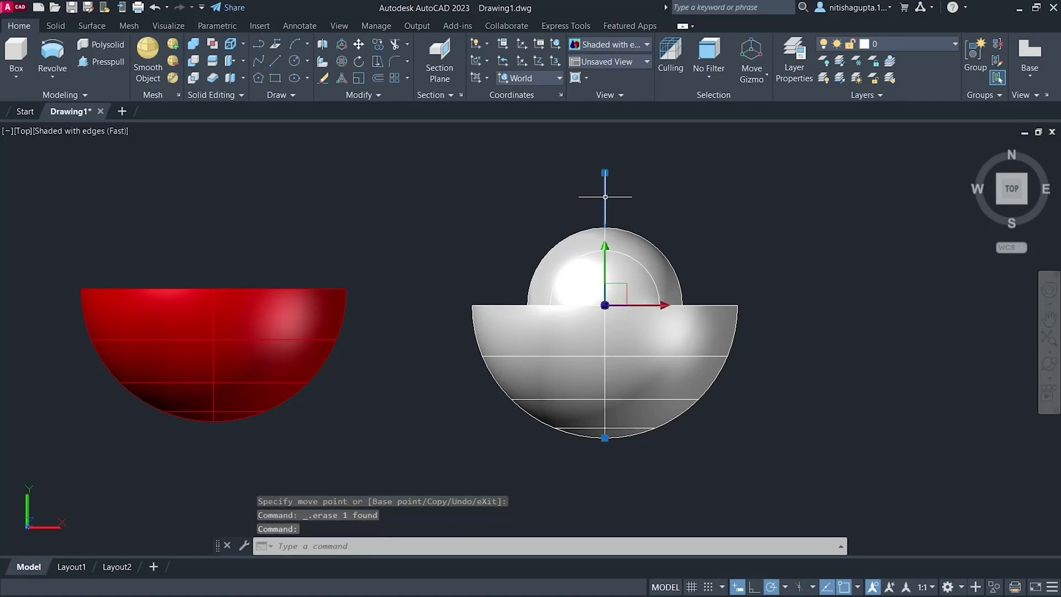
key("Escape")
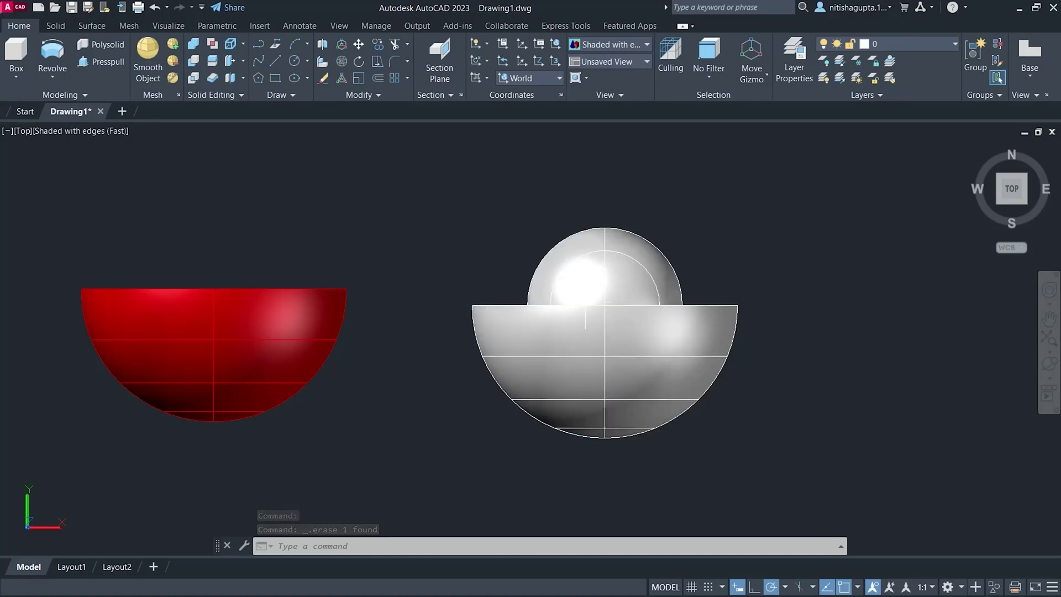
Set the colour of the inner sphere to Yellow
left_click(999, 204)
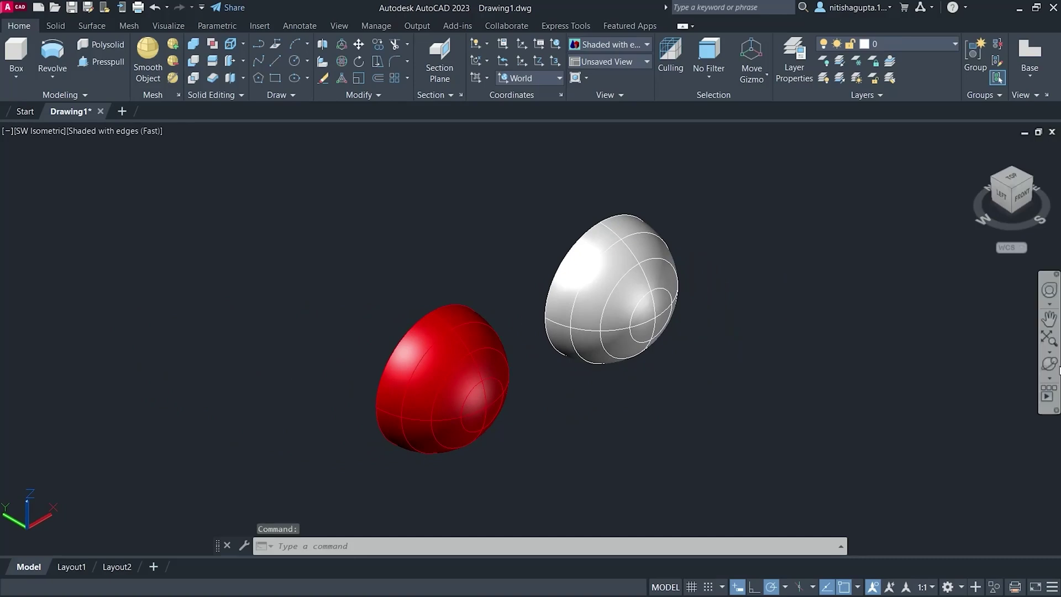
left_click(1050, 364)
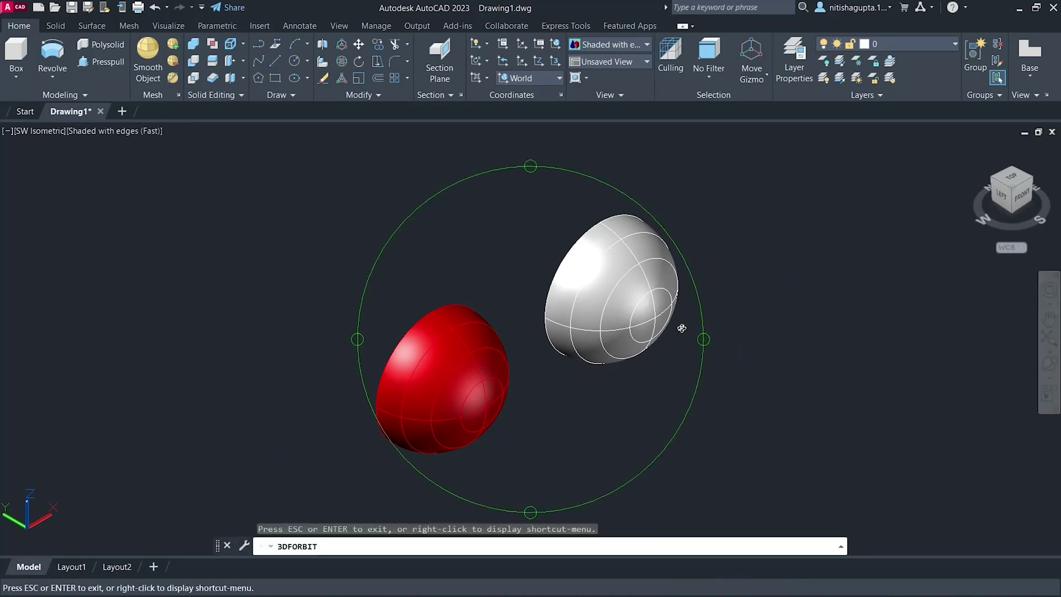
left_click_drag(682, 329, 578, 441)
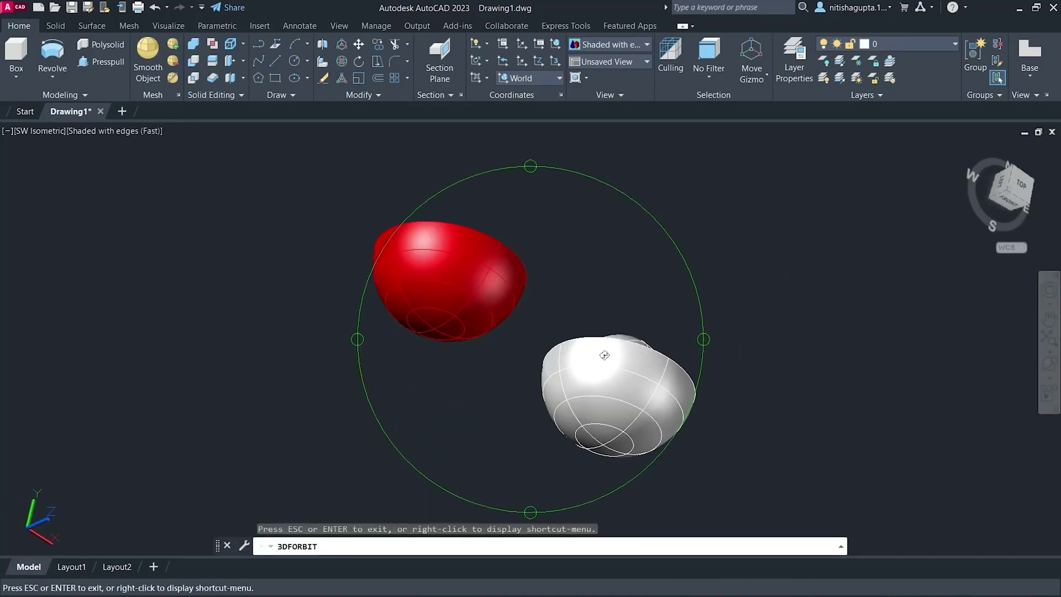
left_click_drag(605, 355, 514, 513)
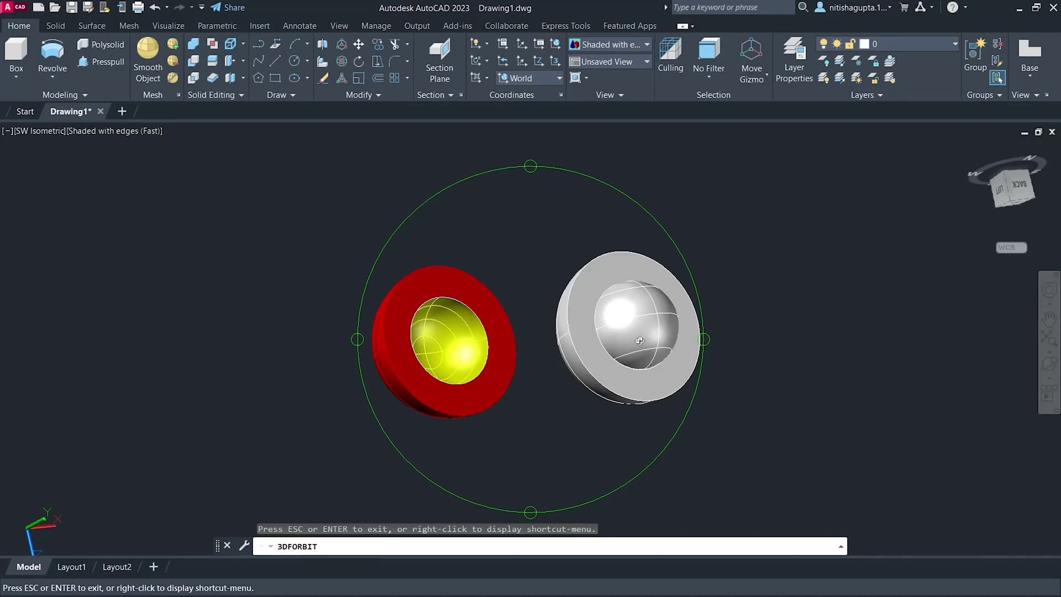
key("Escape")
scroll(641, 344, "up", 4)
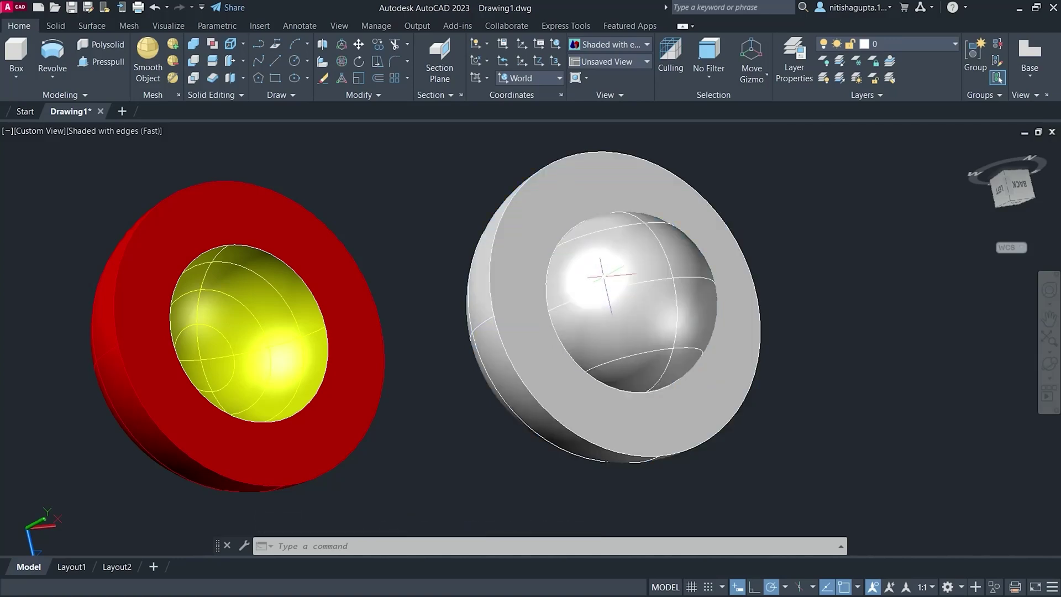
left_click(606, 274)
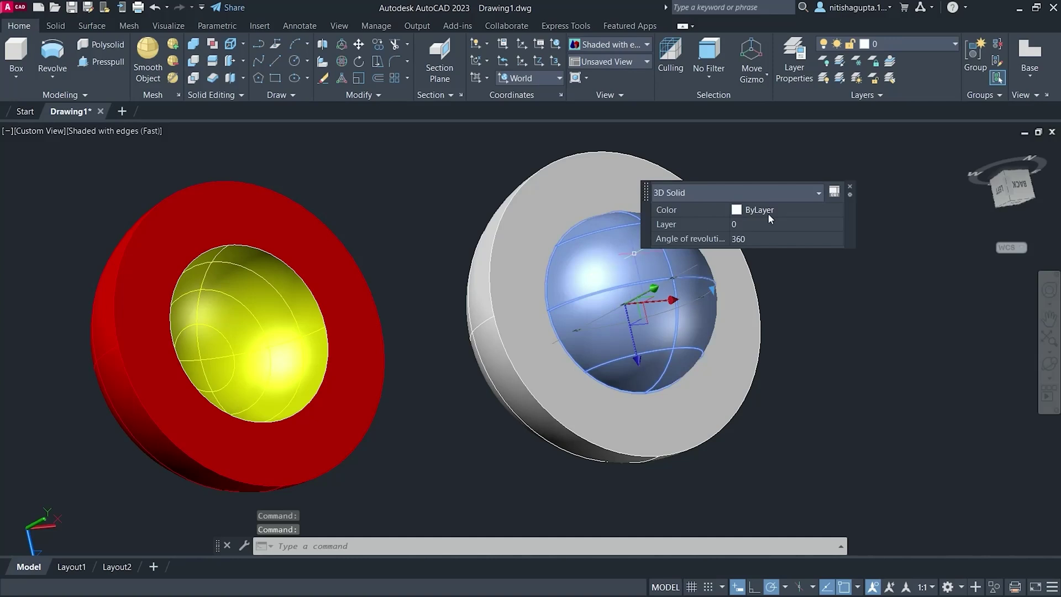
left_click(790, 208)
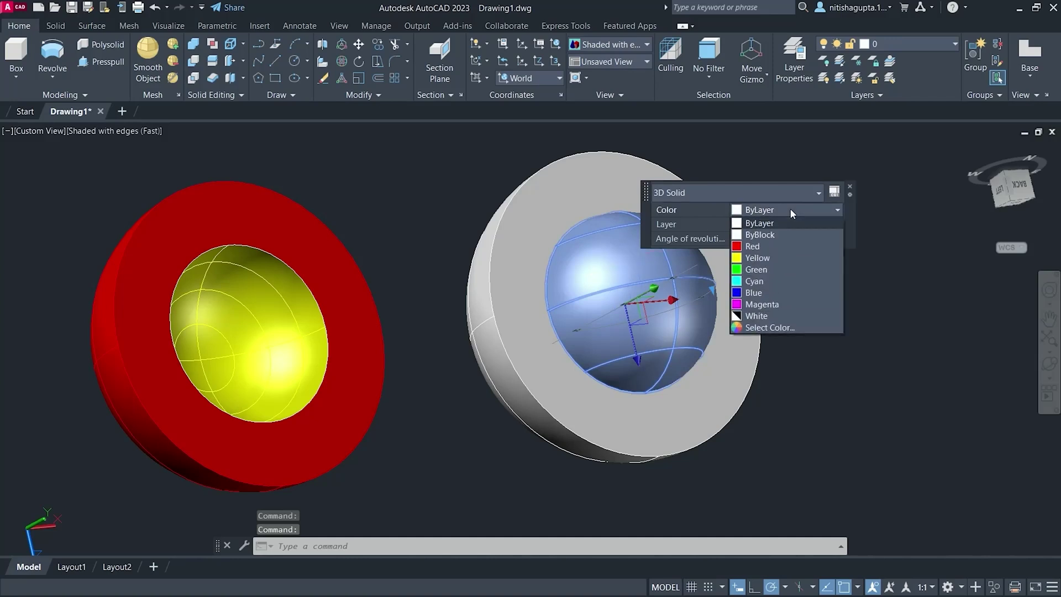
left_click(778, 258)
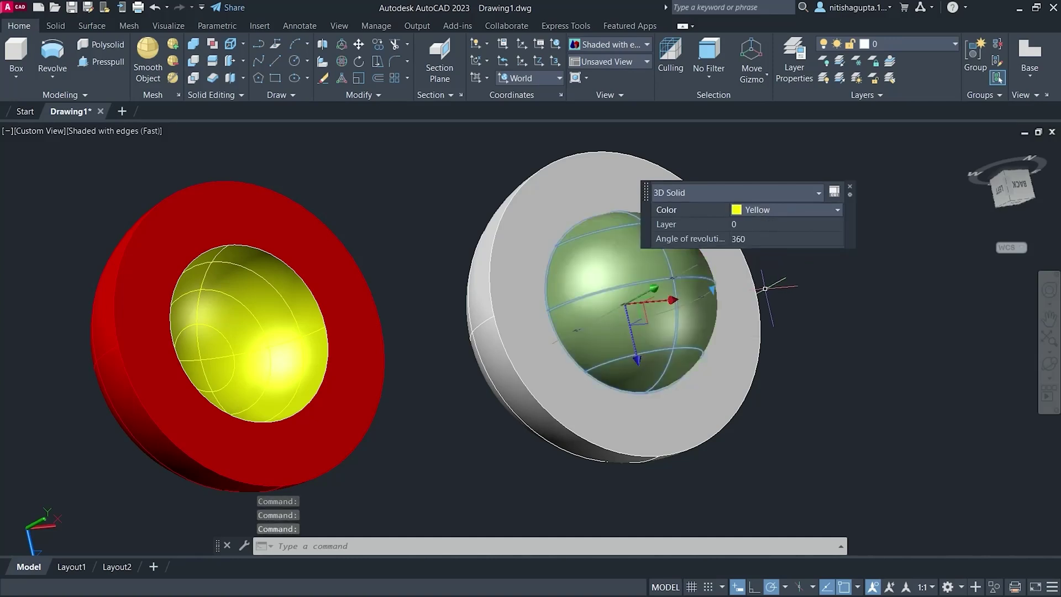
key("Escape")
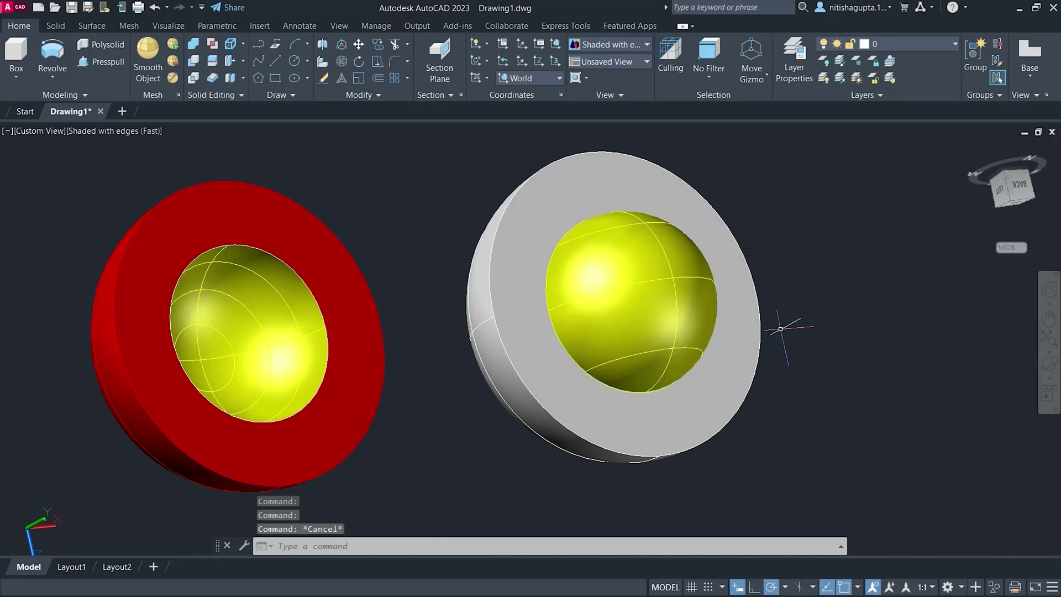
Set the colour of the outer hemisphere around the inner sphere to Red
left_click(728, 388)
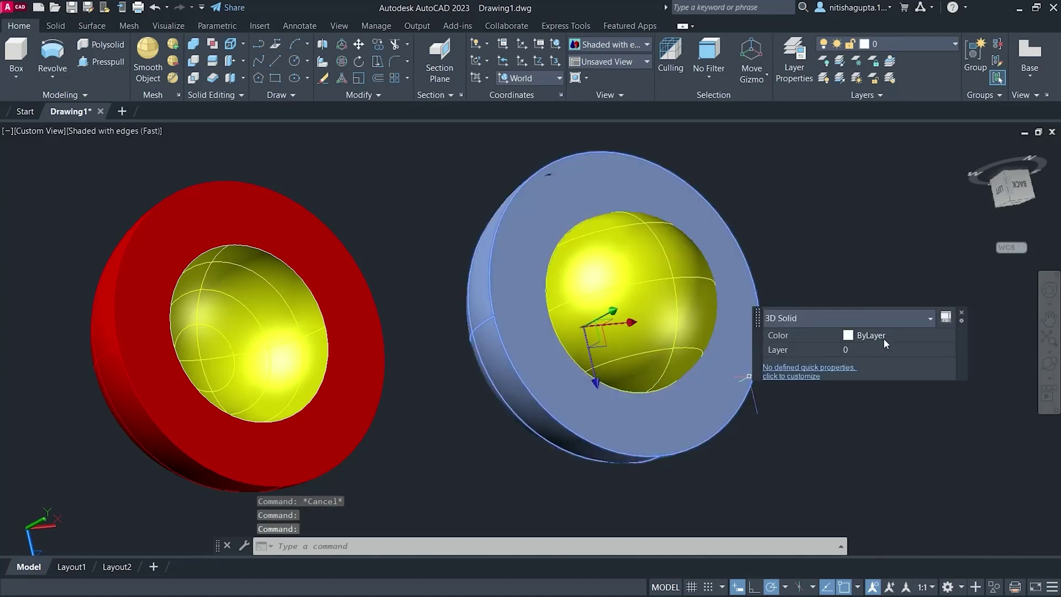
left_click(884, 339)
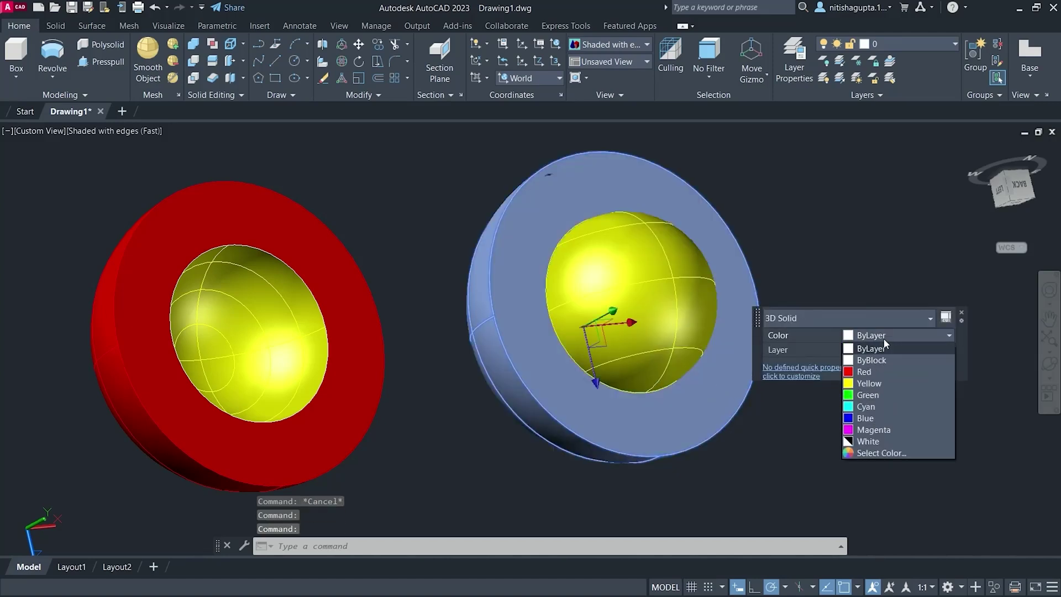
left_click(874, 373)
key("Escape")
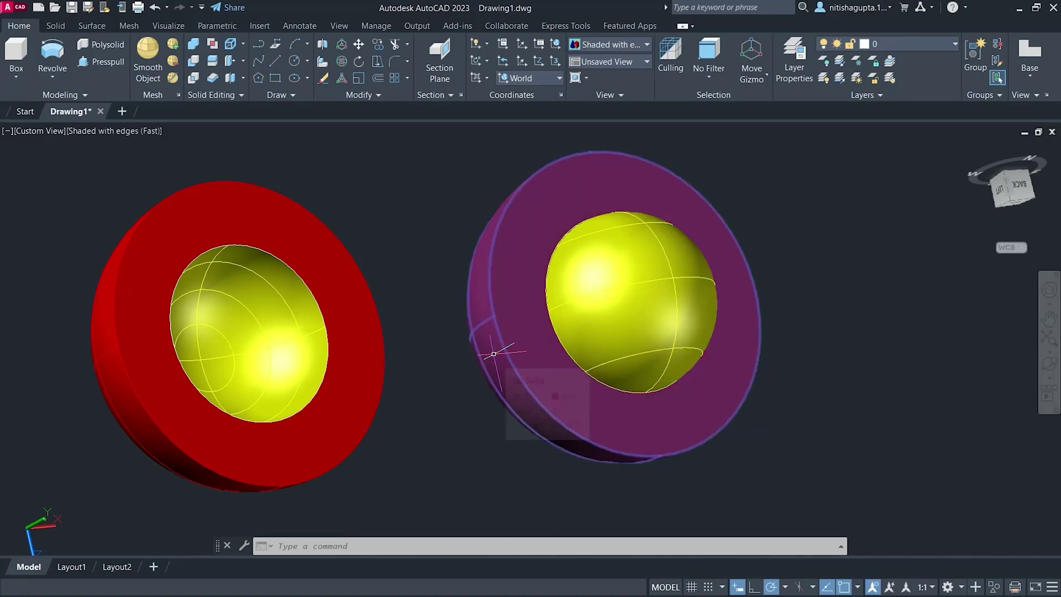
Subtract the yellow inner sphere from the red outer hemisphere to hollow it out
left_click(191, 65)
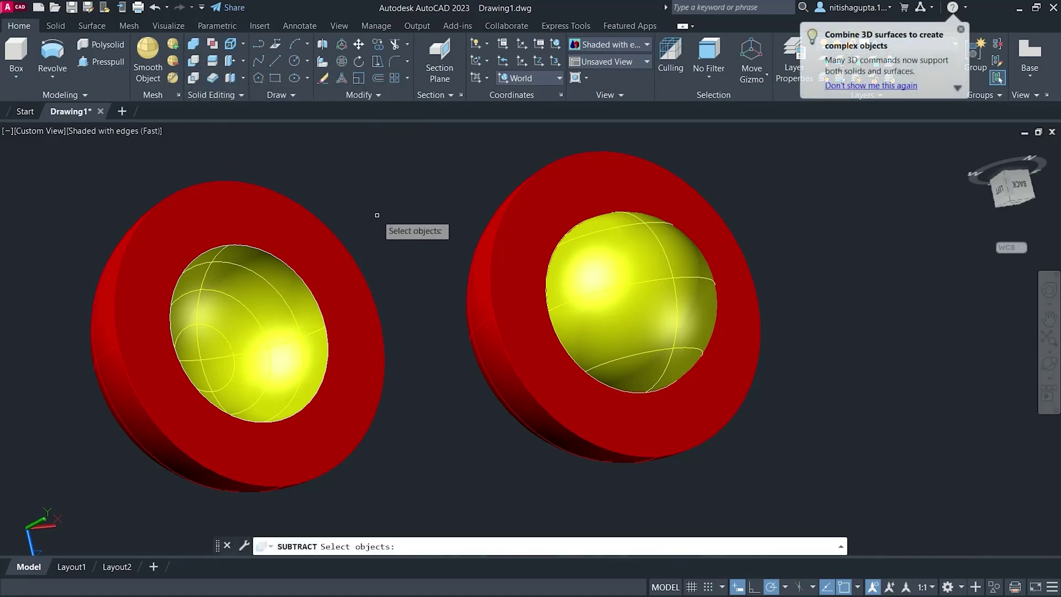
left_click(539, 248)
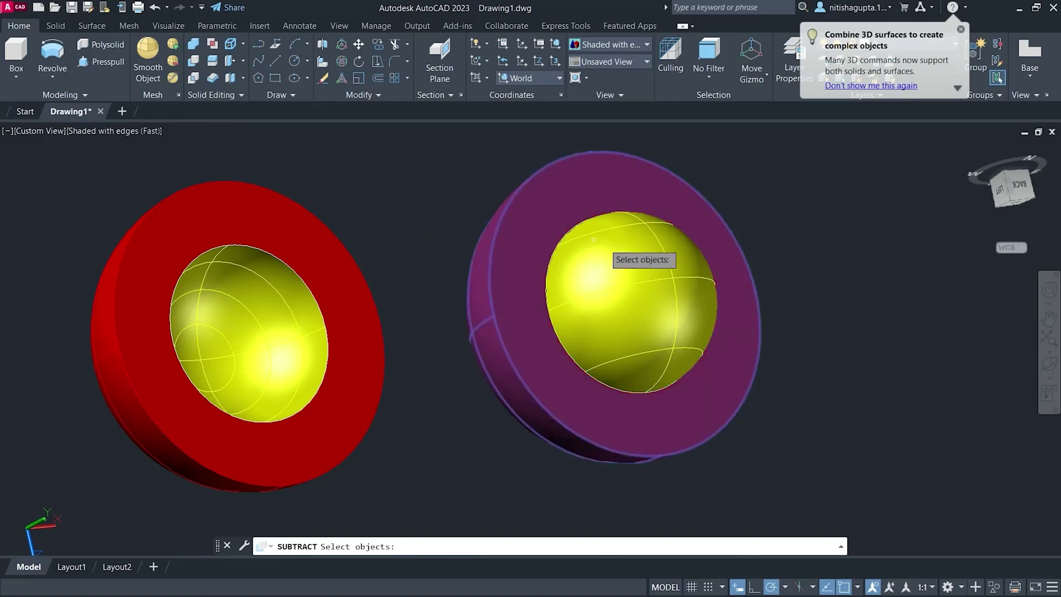
left_click(514, 289)
key("Return")
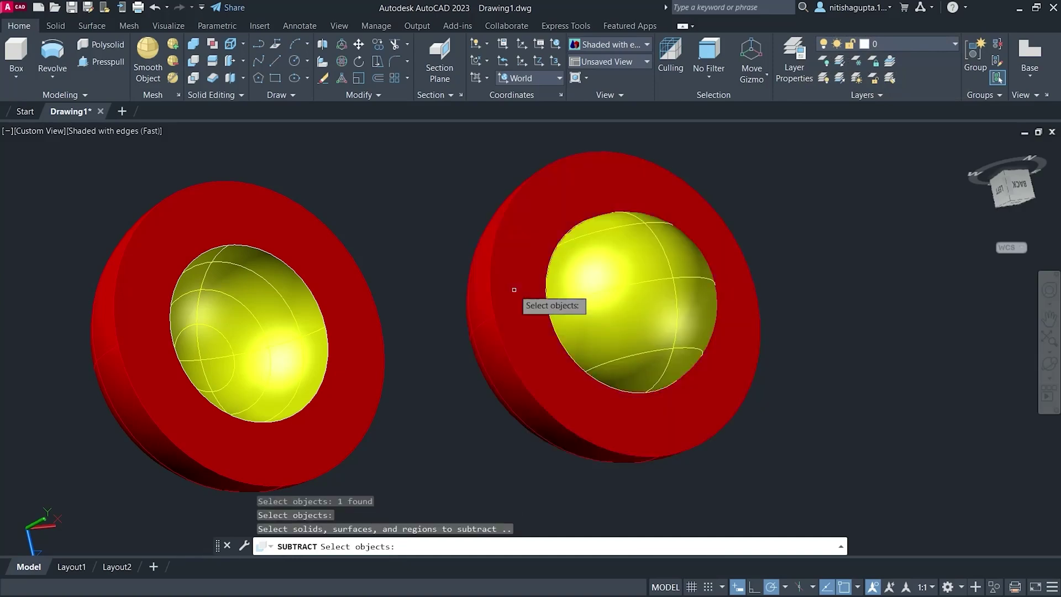
left_click(611, 273)
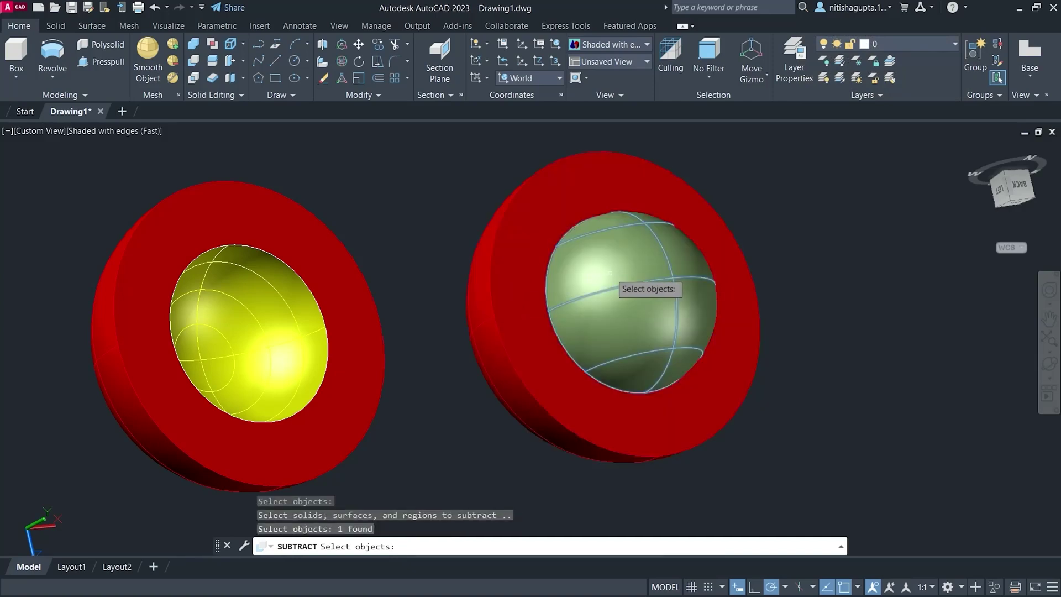
key("Return")
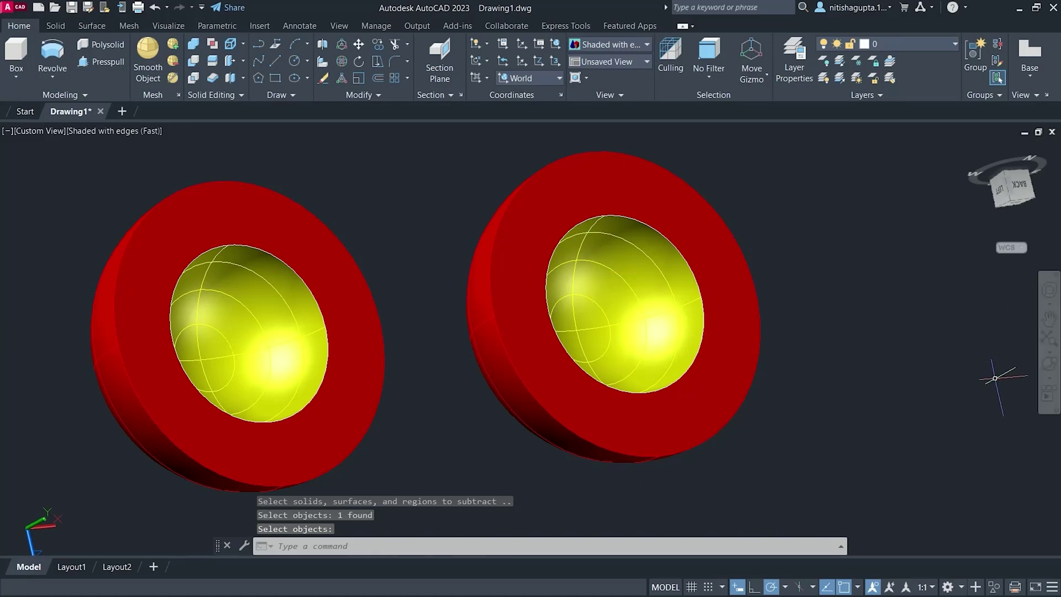
Examine the cavities, flat rims and outer surfaces of both hollow hemispheres from several angles with Free Orbit
left_click(1050, 319)
left_click_drag(803, 345, 892, 338)
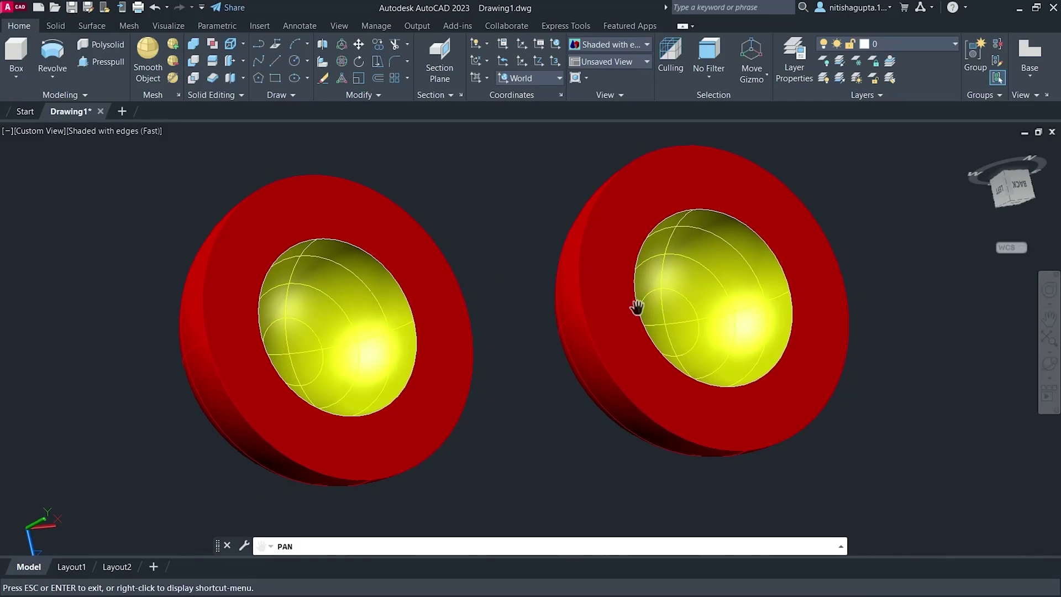
key("Escape")
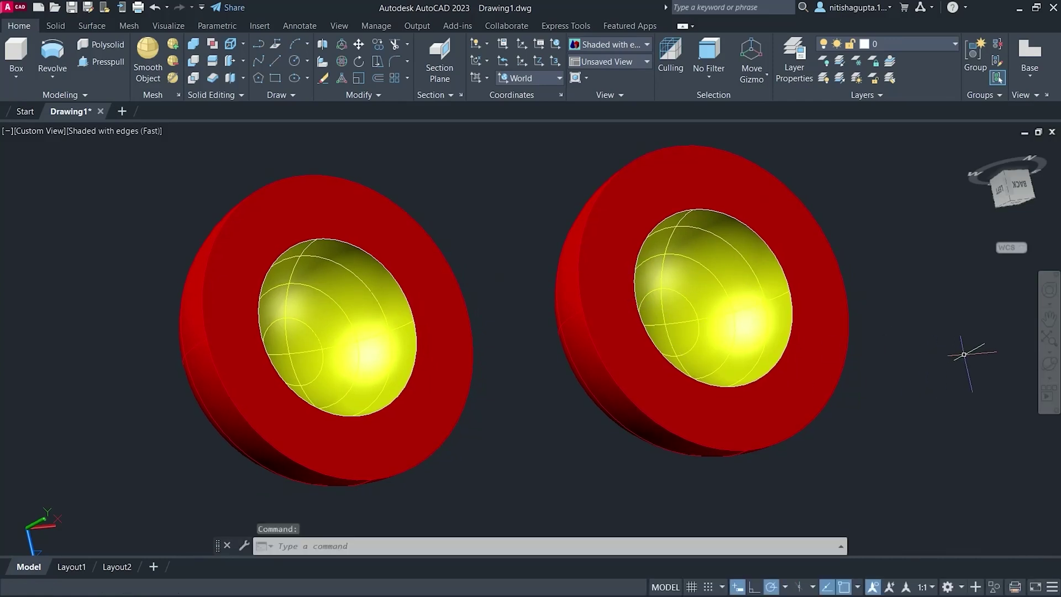
left_click(1048, 366)
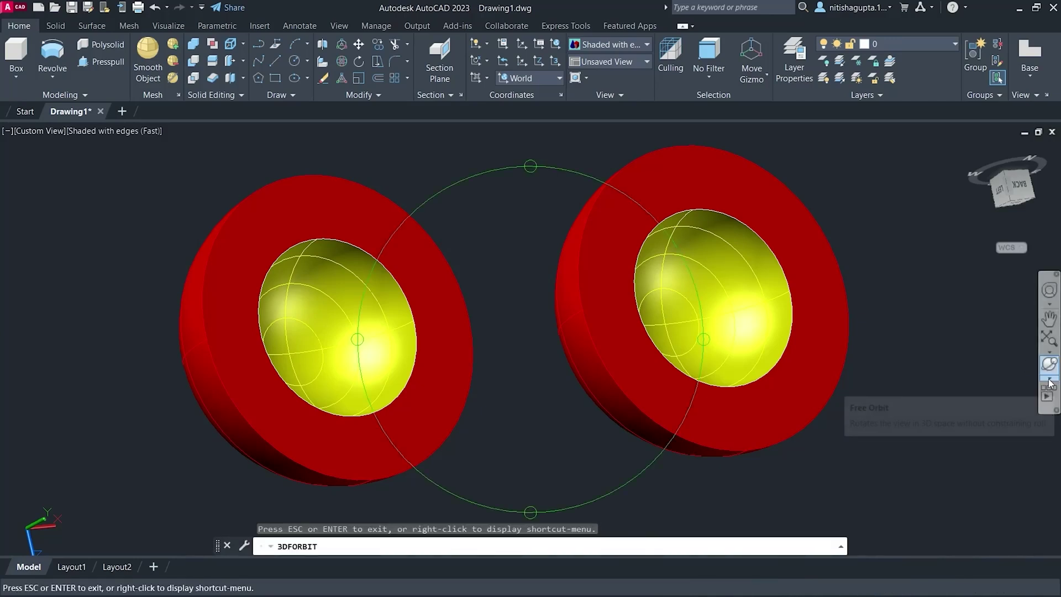
left_click(1050, 379)
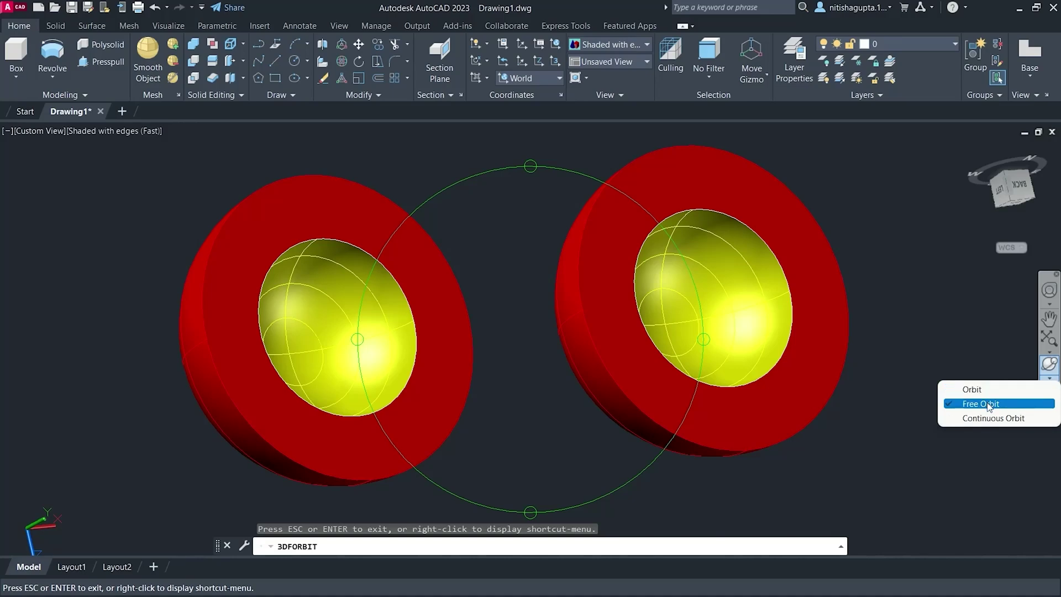
left_click(976, 404)
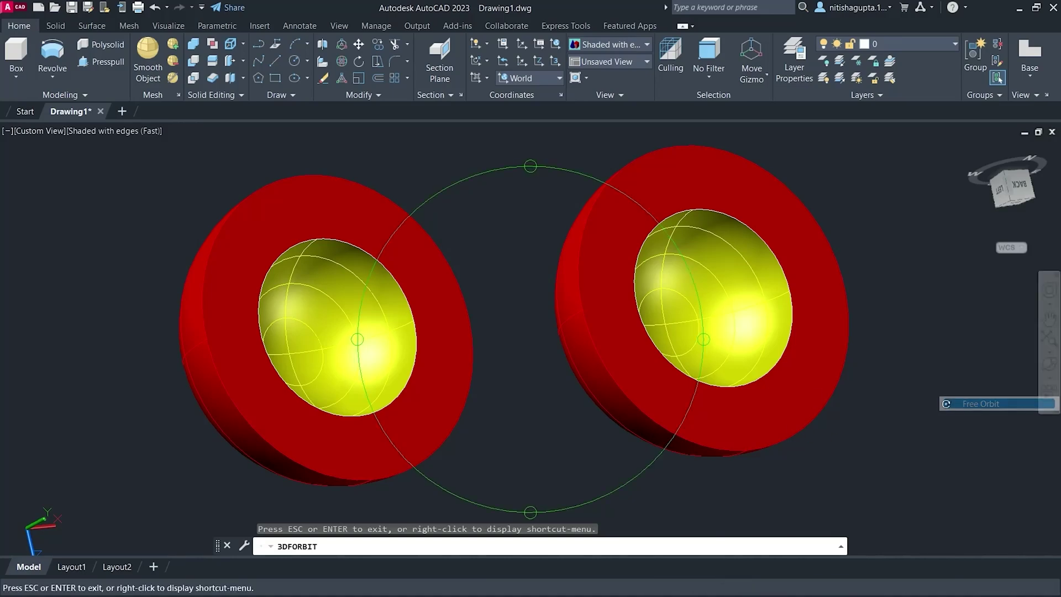
left_click_drag(624, 357, 541, 201)
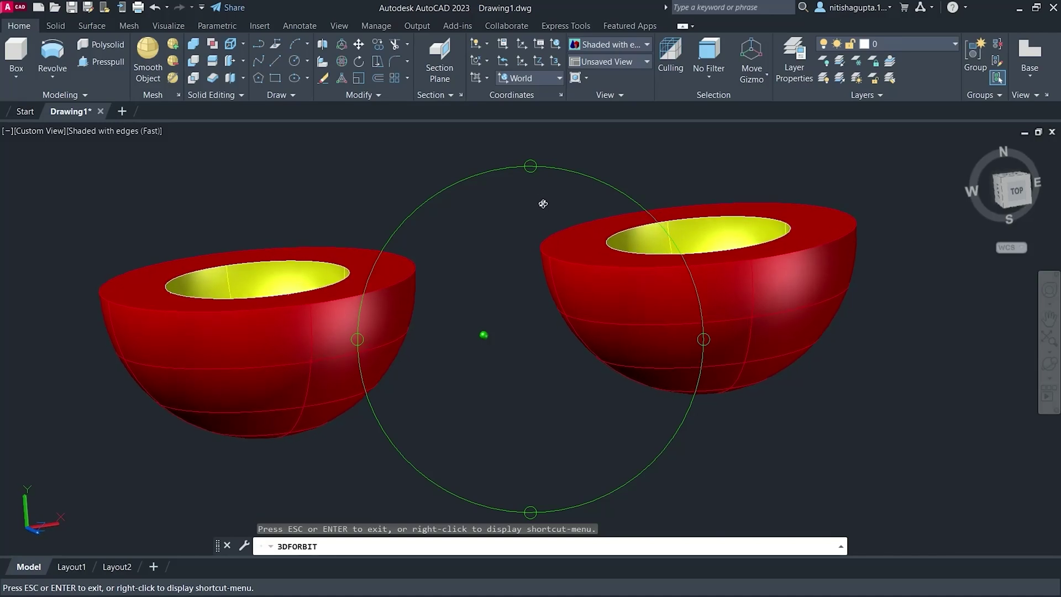
mouse_move(543, 204)
left_mouse_down()
mouse_move(496, 214)
mouse_move(546, 211)
left_mouse_up()
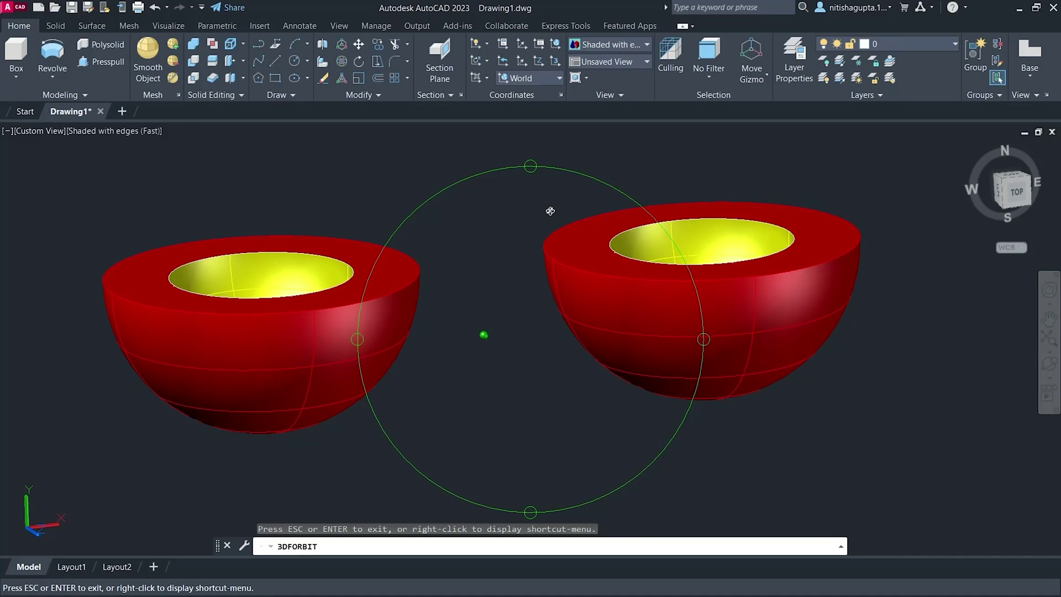
left_click_drag(549, 209, 483, 254)
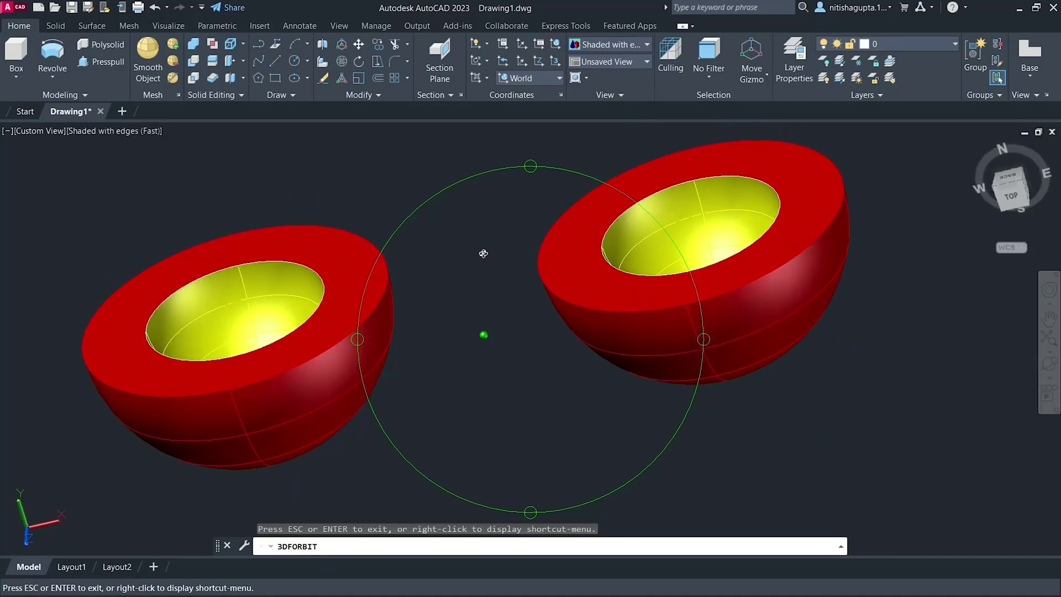